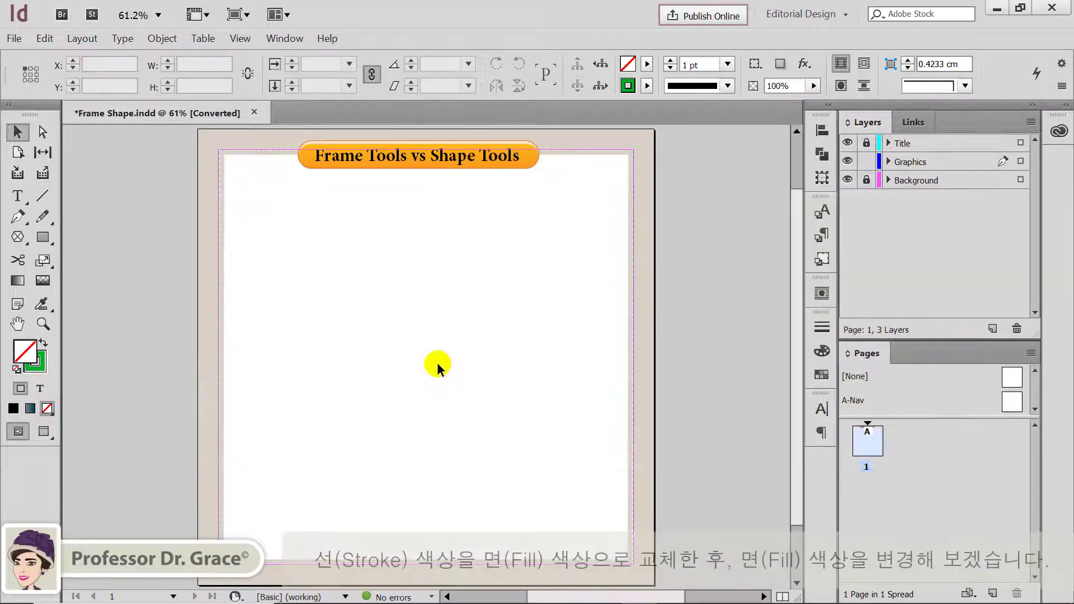
- Swap the stroke and fill colors and set the fill to pink, about R 205, G 91, B 142, with no stroke
click(43, 345)
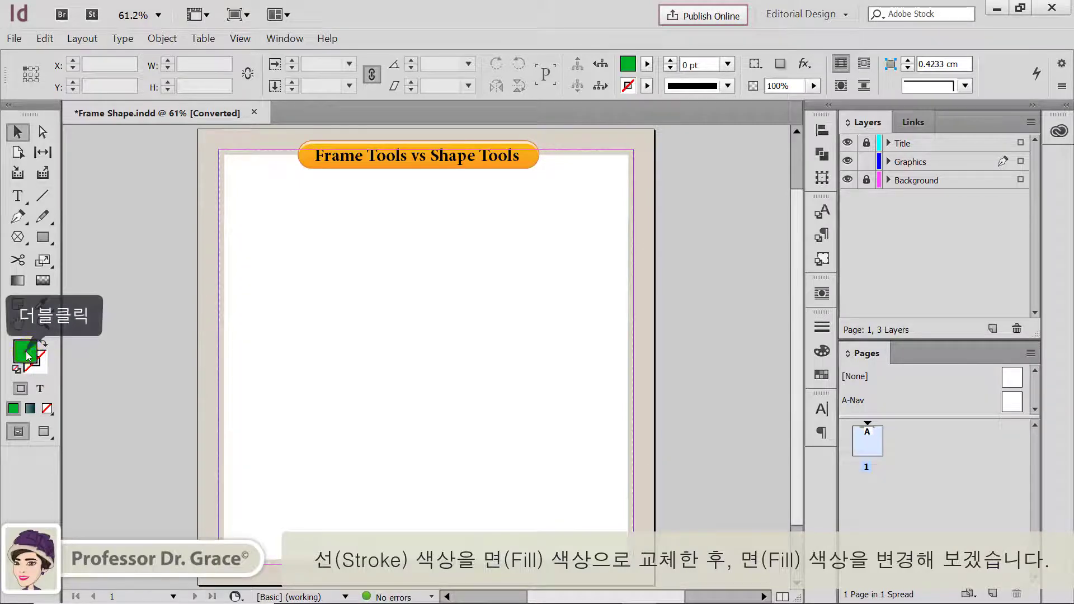
double_click(29, 353)
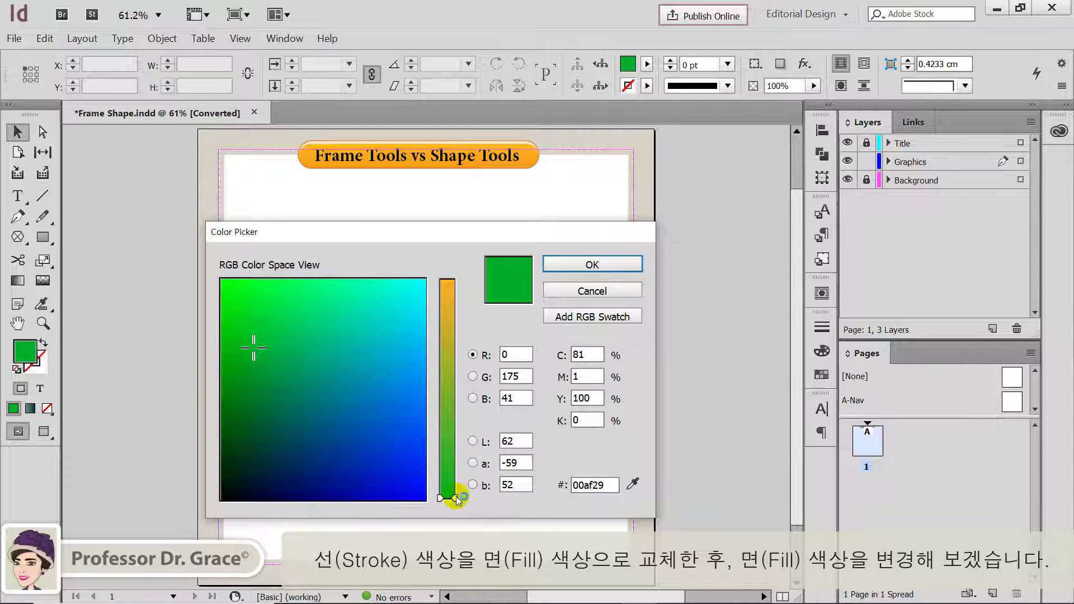
drag(456, 496, 465, 324)
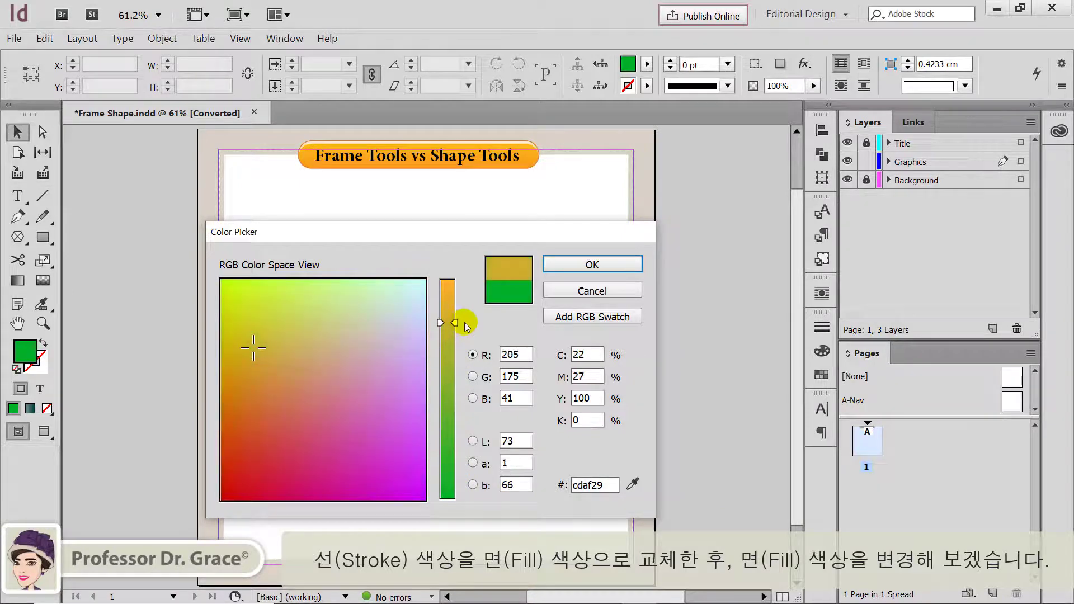
click(338, 415)
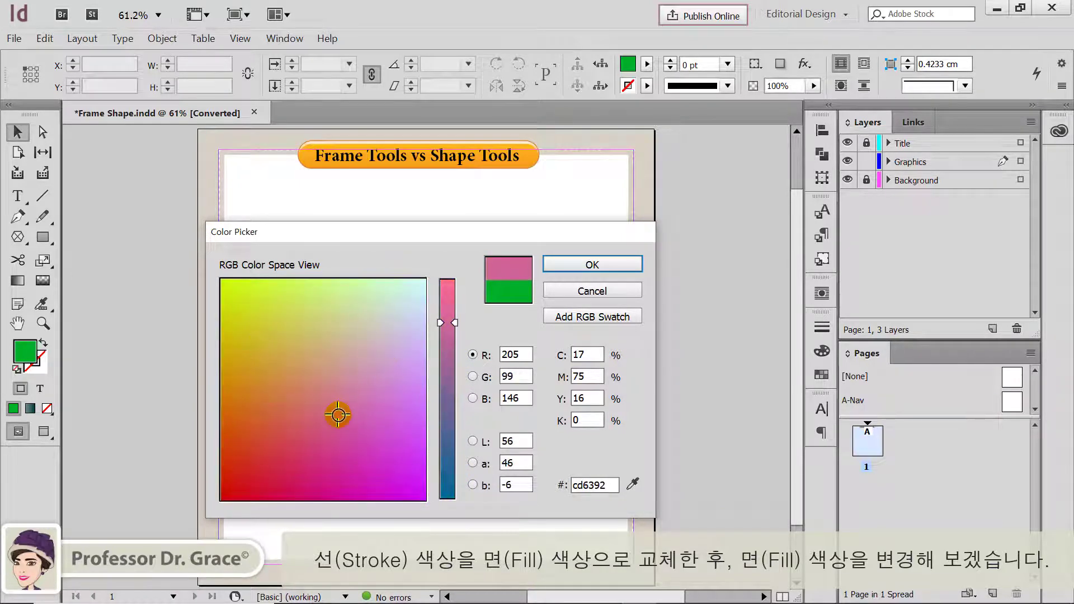
drag(337, 414, 334, 424)
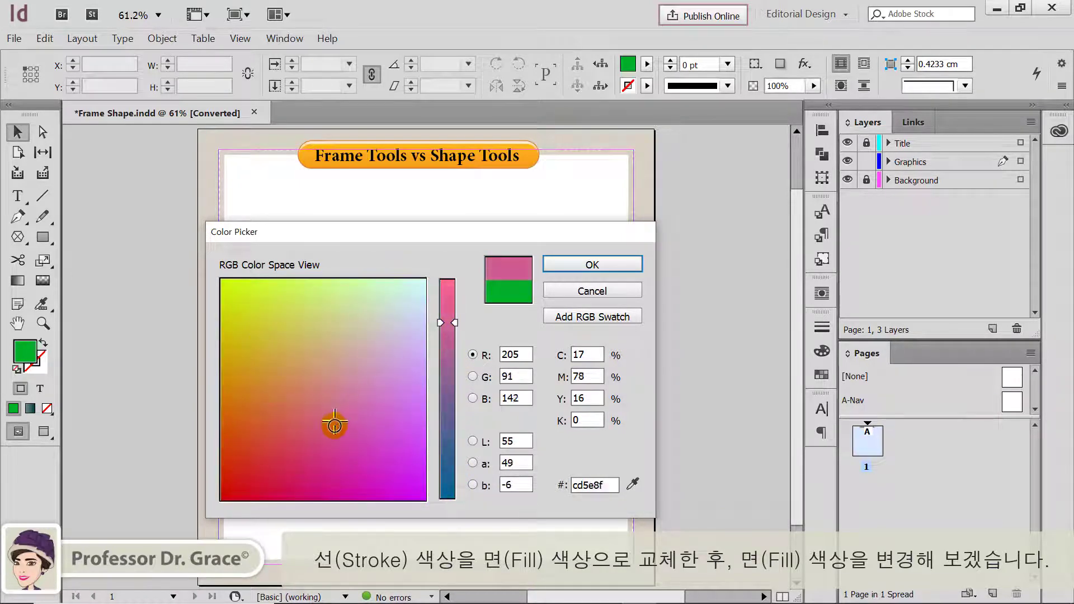
click(591, 264)
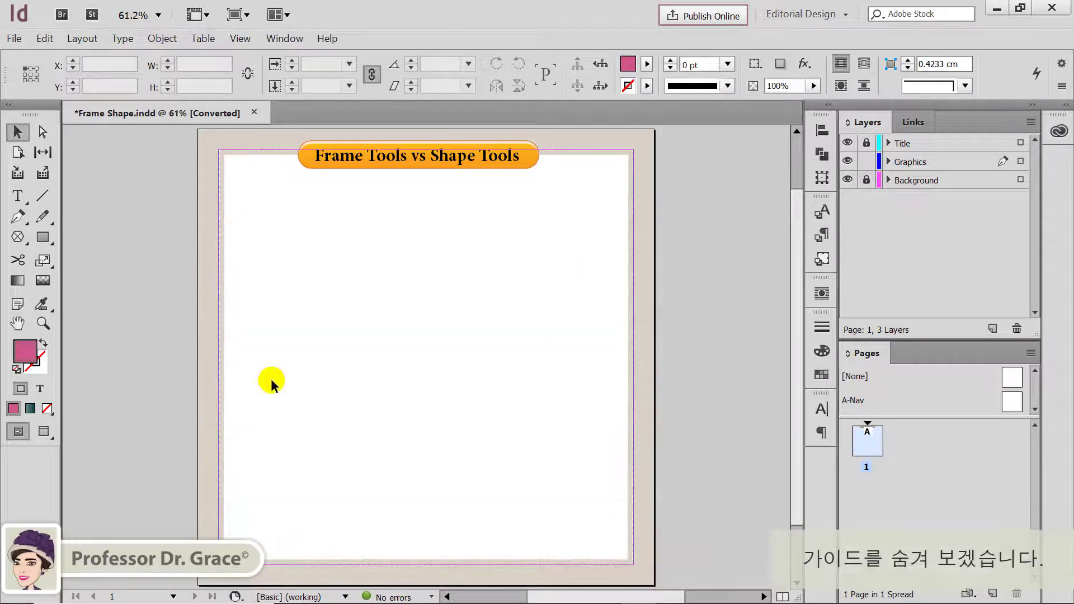
- Hide the document guides
click(240, 38)
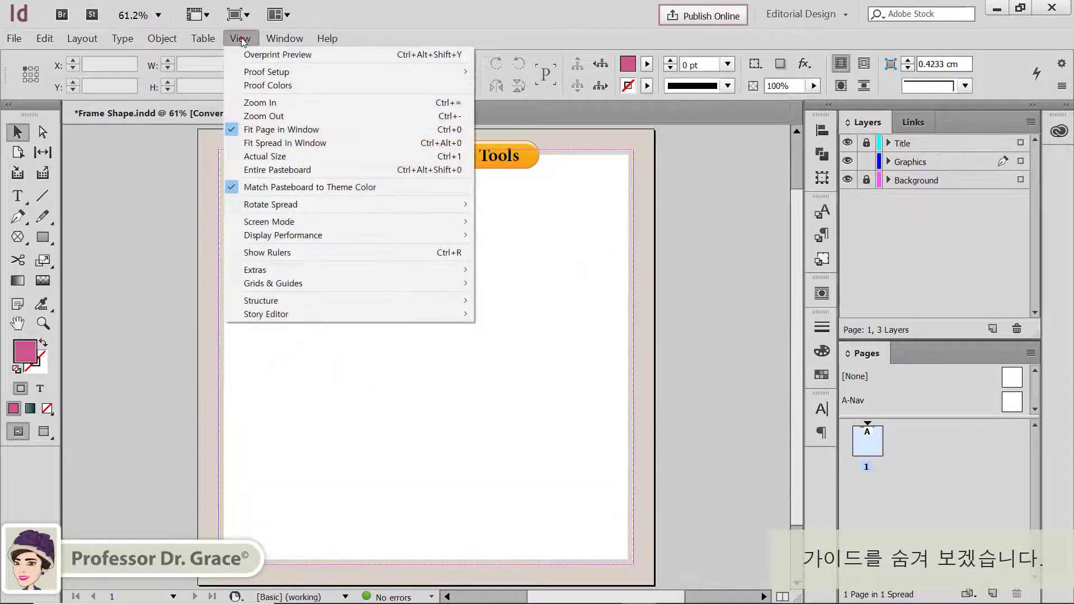
mouse_move(312, 284)
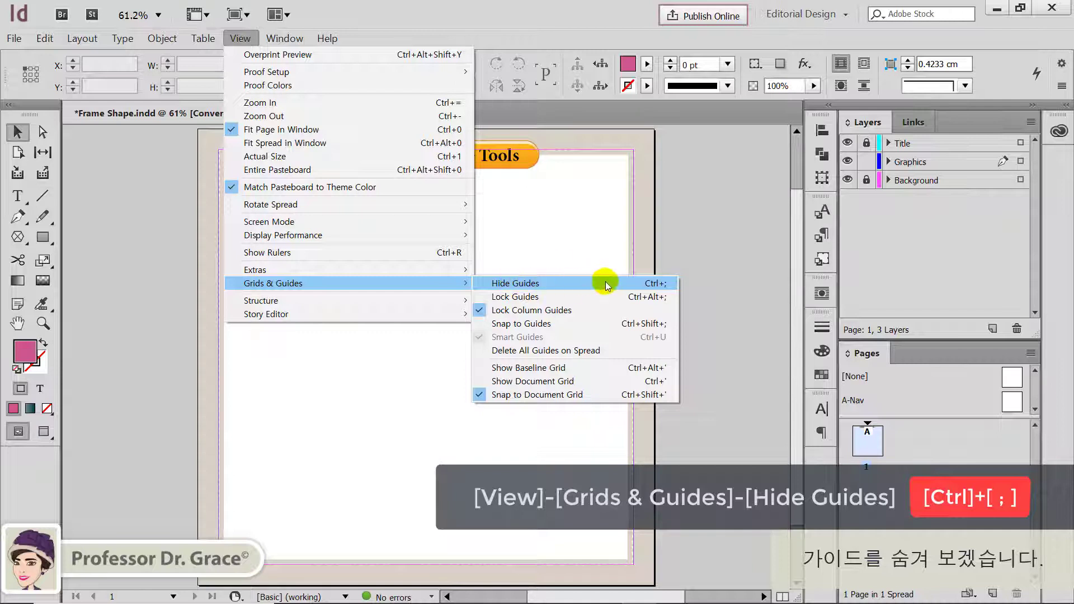
click(670, 284)
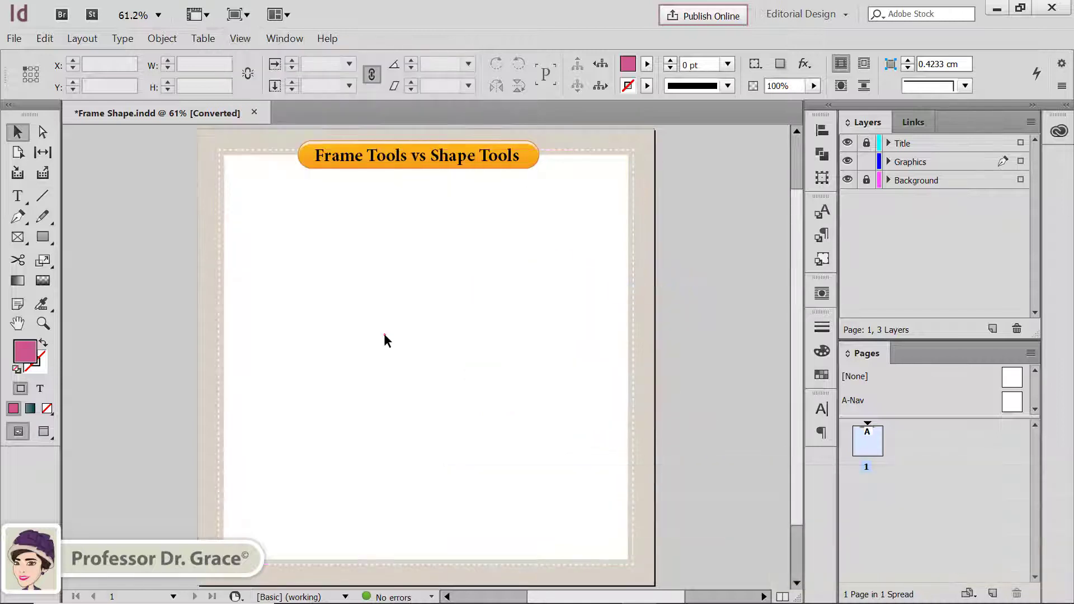
- Draw a wide rectangle about 19.7 × 4.8 cm below the title and a tall one about 5.1 × 12.7 cm under its left end
click(44, 236)
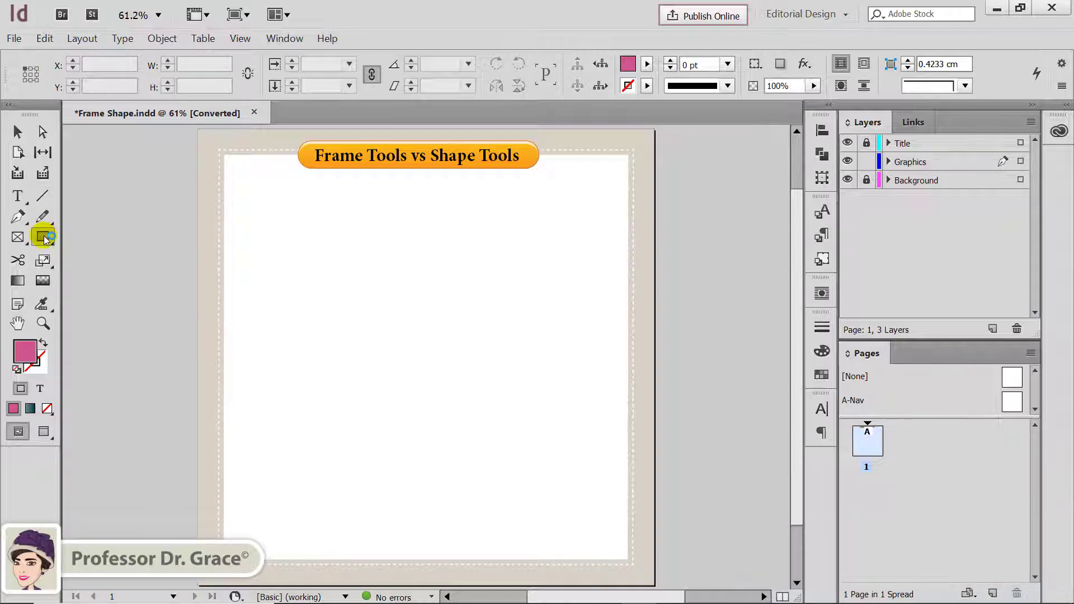
drag(270, 195, 589, 273)
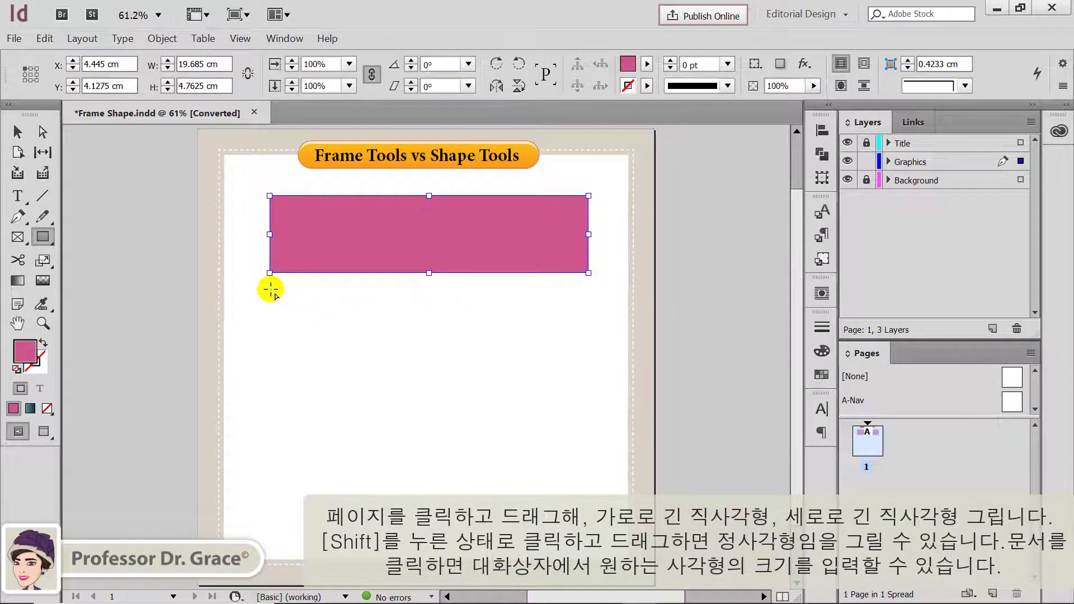
drag(270, 288, 352, 493)
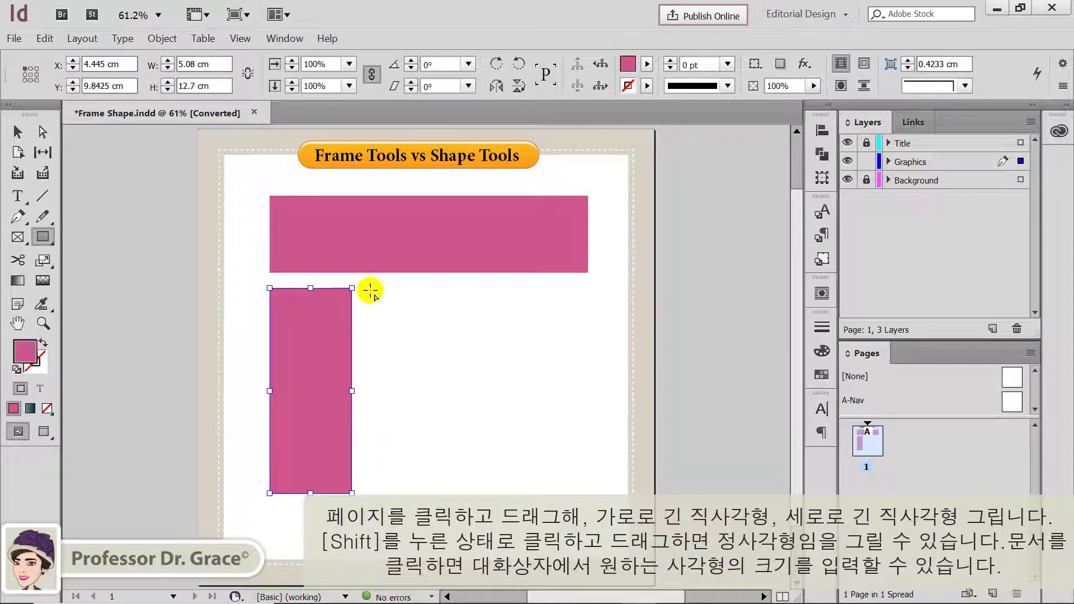
- Draw a square of about 7.9 cm beside the tall rectangle and deselect it
key(shift)
drag(367, 289, 506, 417)
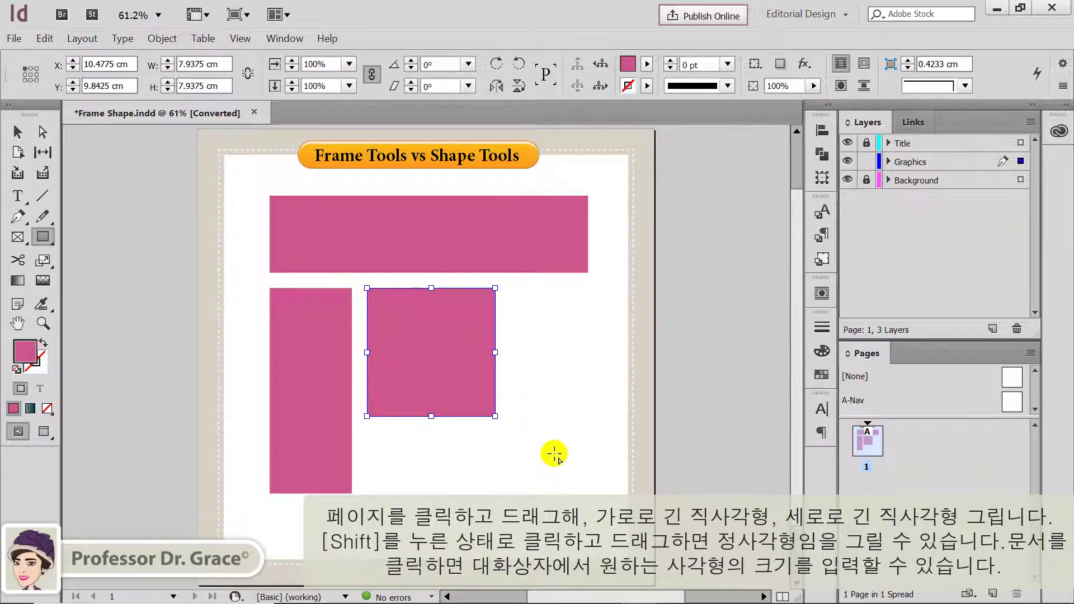
key(ctrl+shift+a)
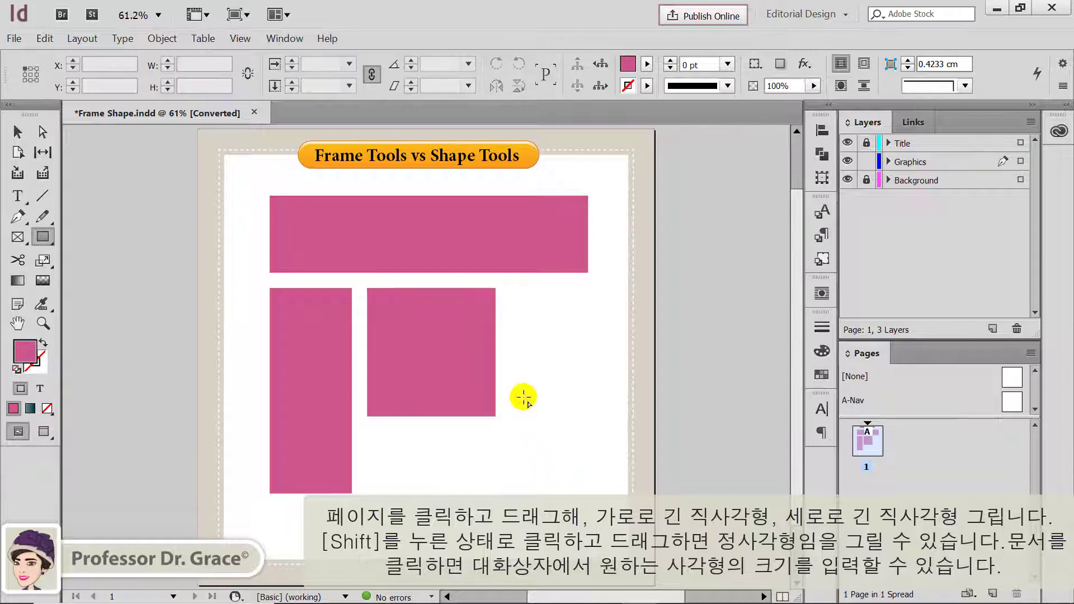
- Create a rectangle with an exact width of 5 cm and height of 10 cm on the page
click(533, 336)
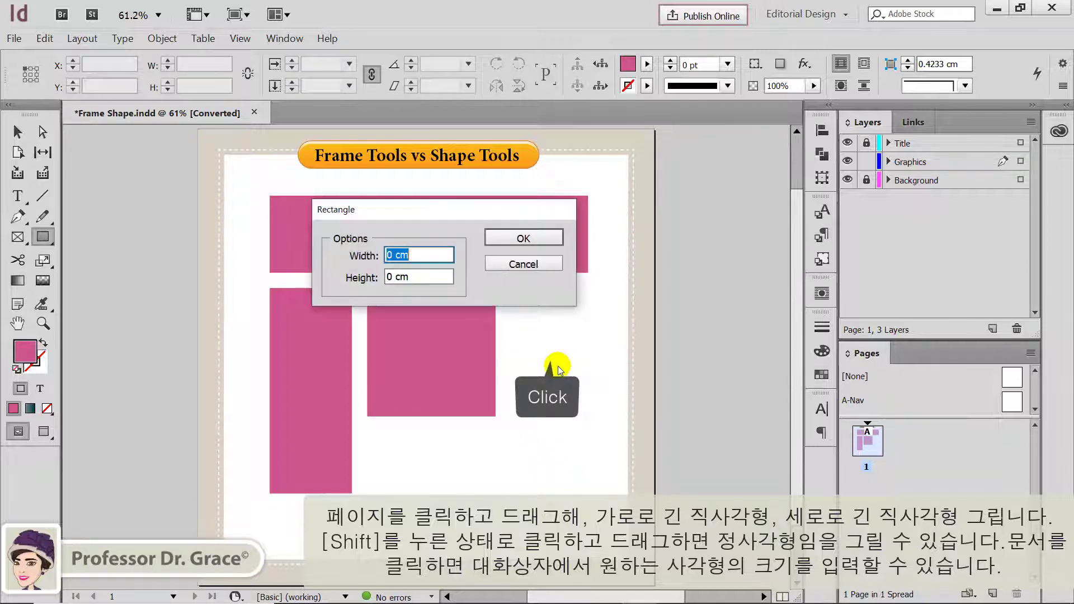
drag(470, 211, 458, 191)
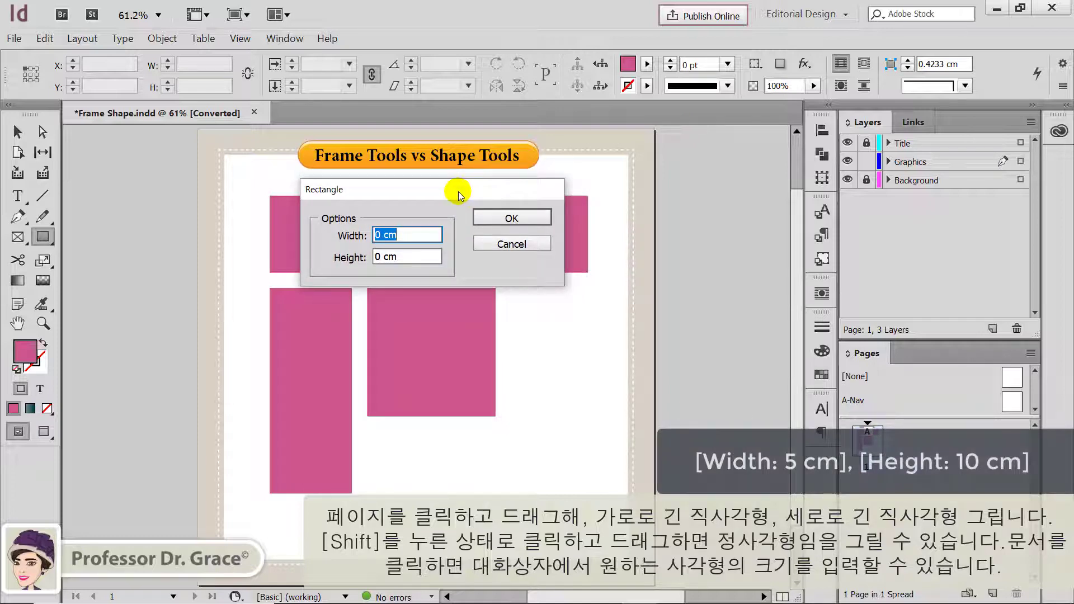
text(5)
key(Tab)
text(10)
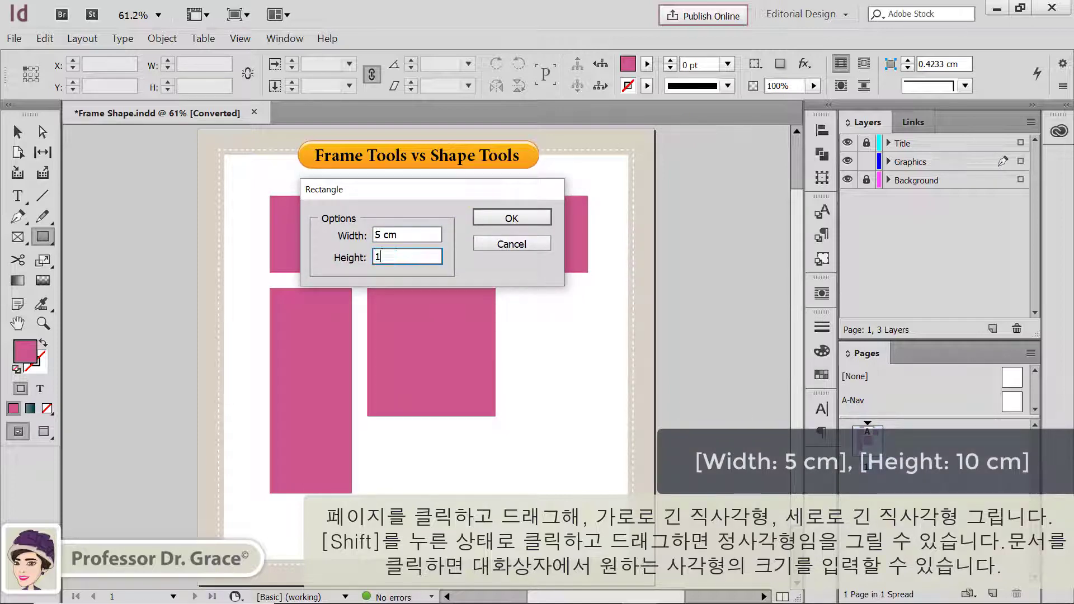
key(Tab)
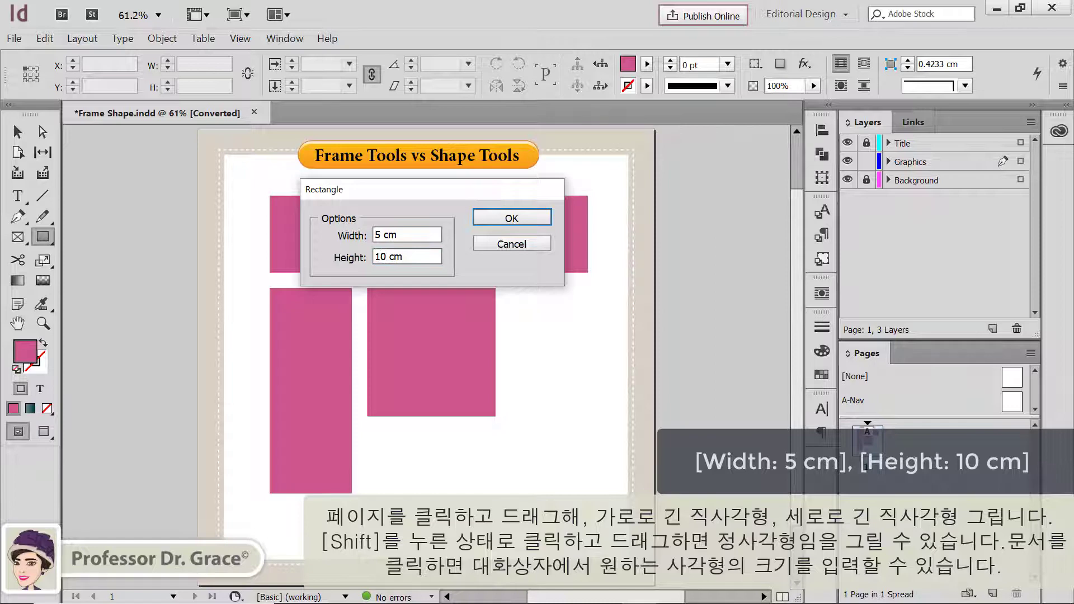
click(503, 218)
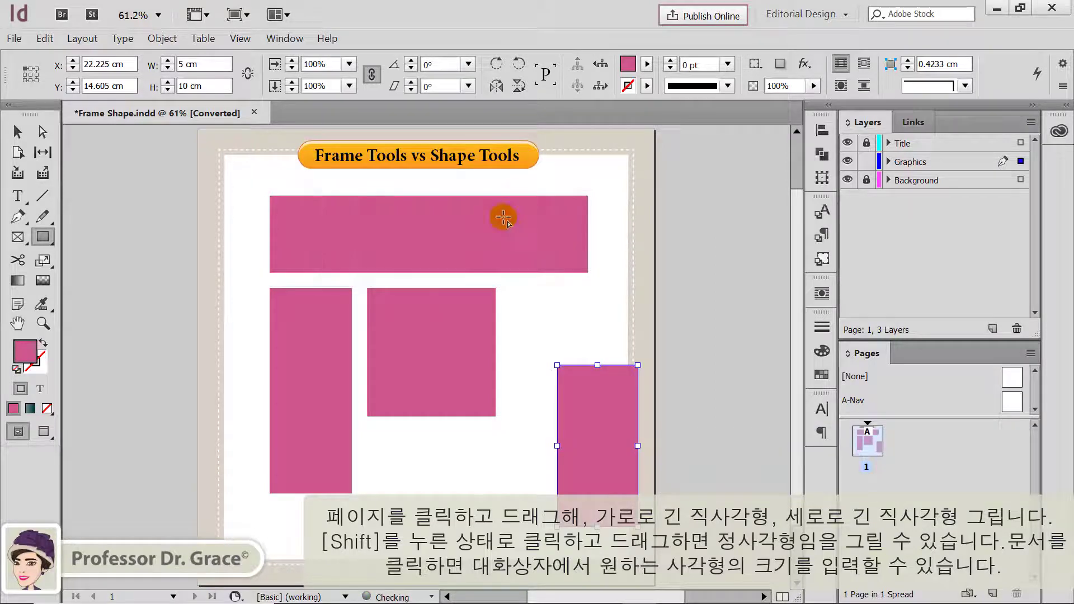
- Move the 5 × 10 cm rectangle beside the square, aligned with its top edge, and deselect it
click(16, 131)
drag(616, 432, 565, 355)
click(500, 366)
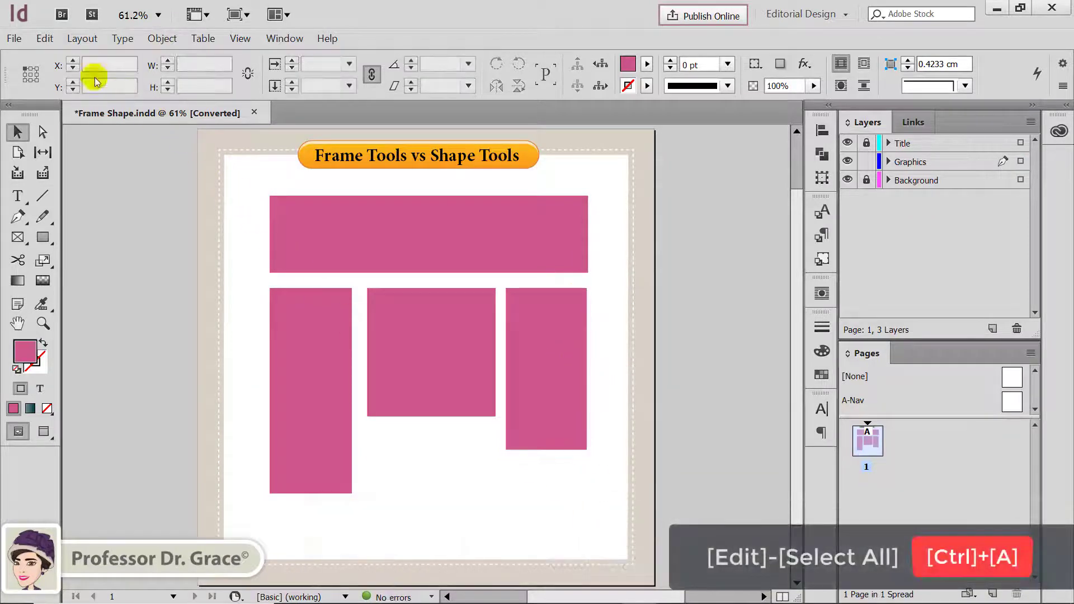
- Select all the rectangles on the page and delete them
click(44, 39)
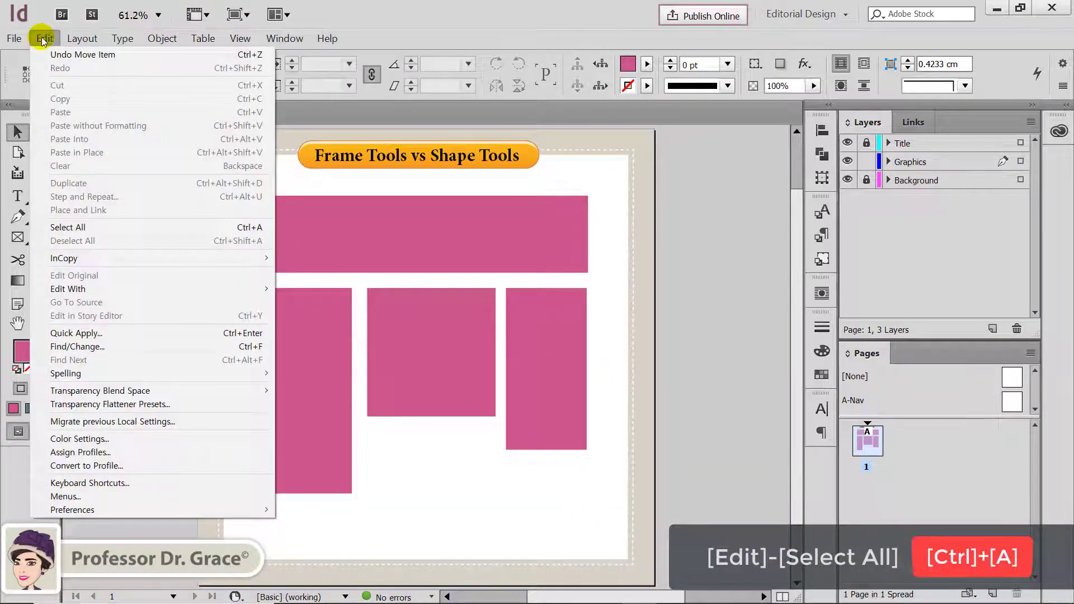
click(96, 228)
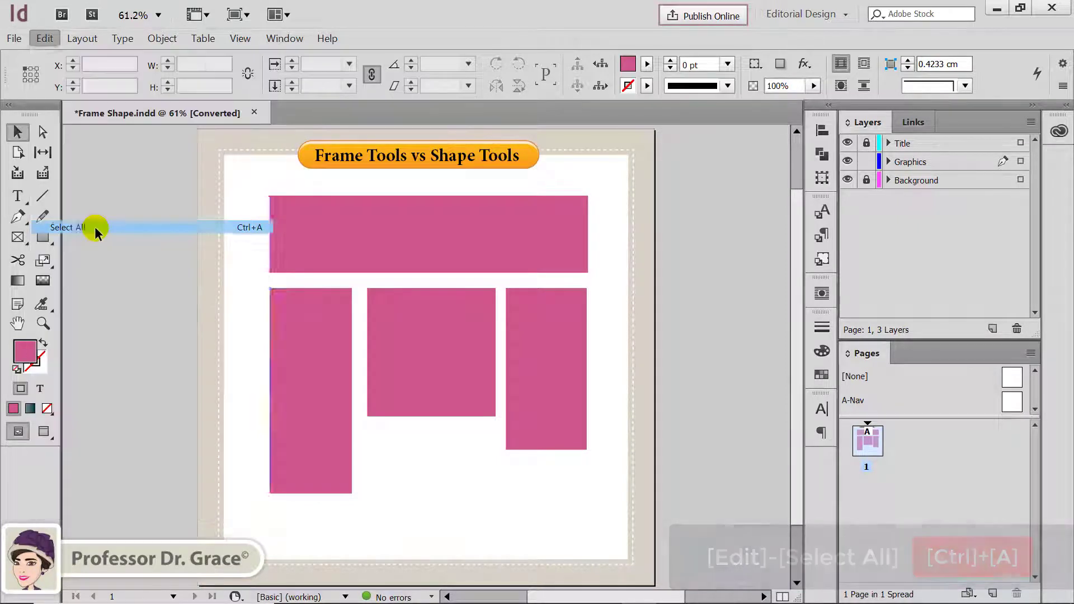
key(Delete)
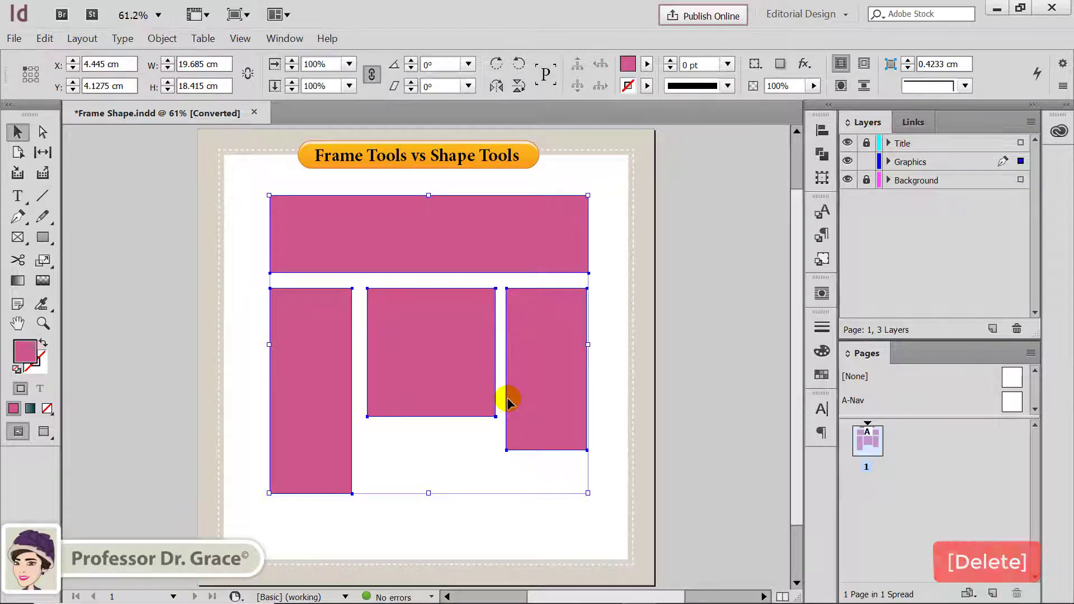
key(Delete)
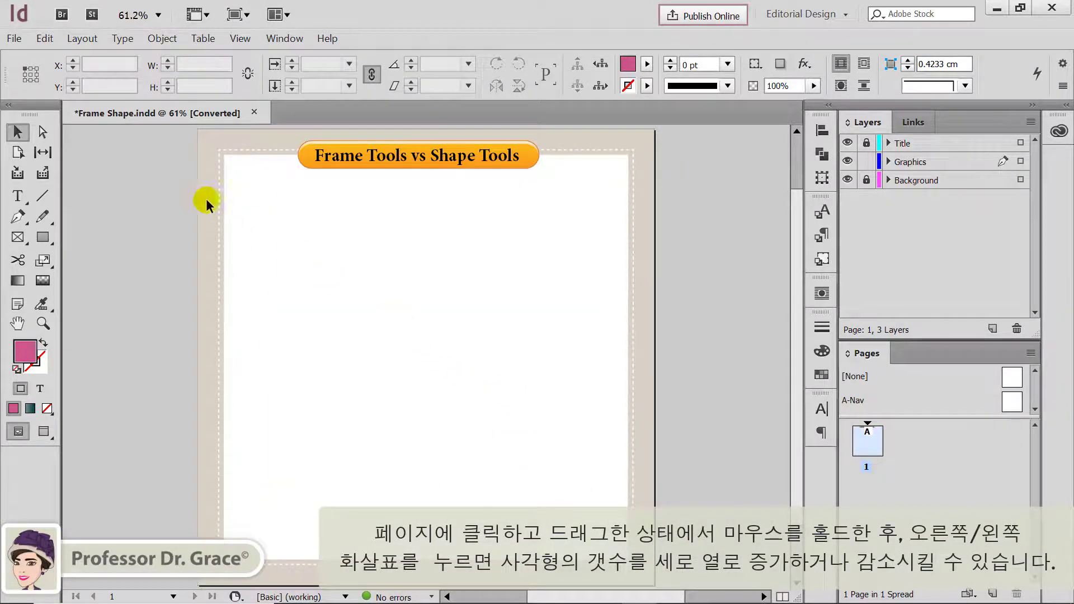
- Start drawing a rectangle about 21.9 × 21 cm across the white area and split it into seven columns while still drawing
click(43, 237)
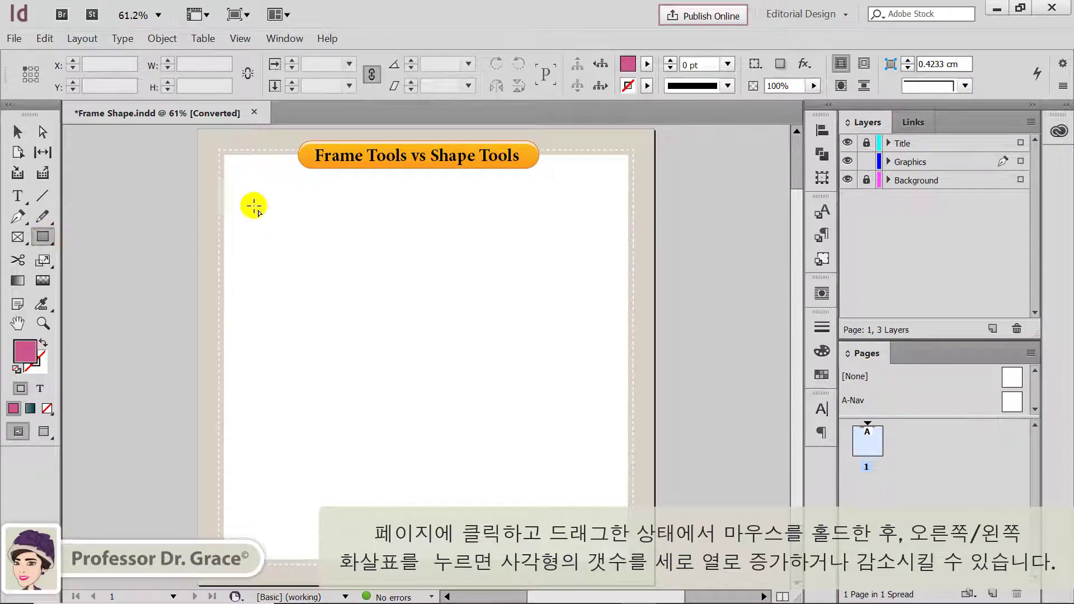
drag(248, 196, 603, 534)
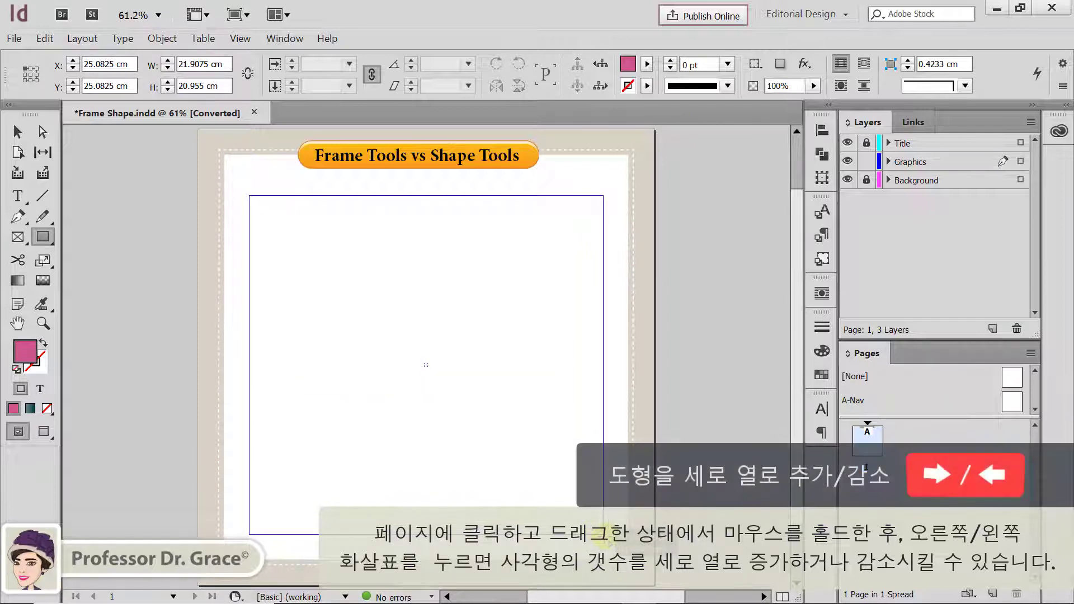
key(Right)
key(Right)
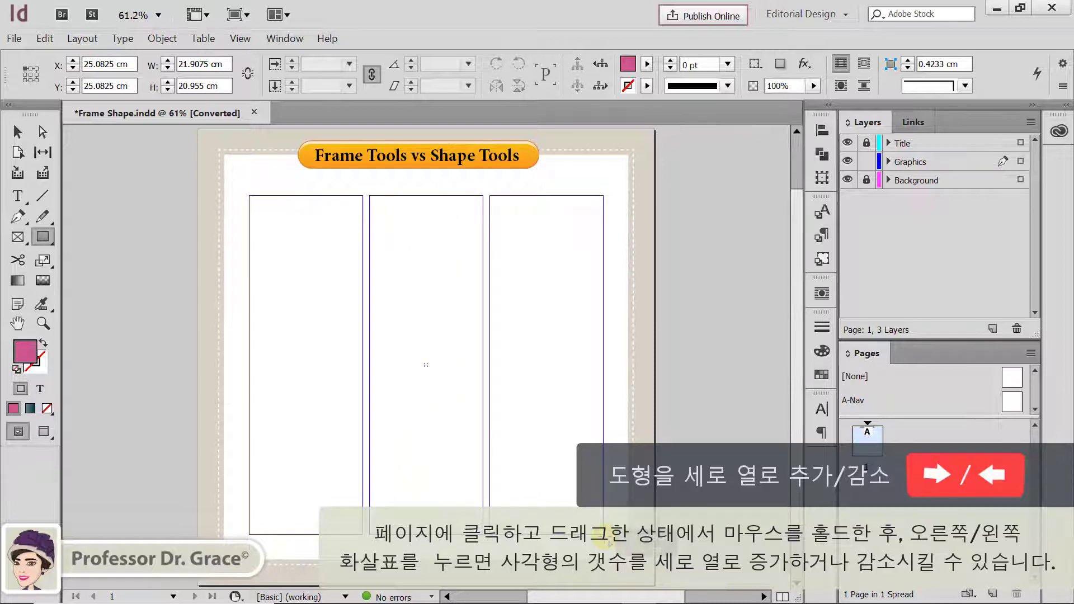
key(Right)
key(Right)
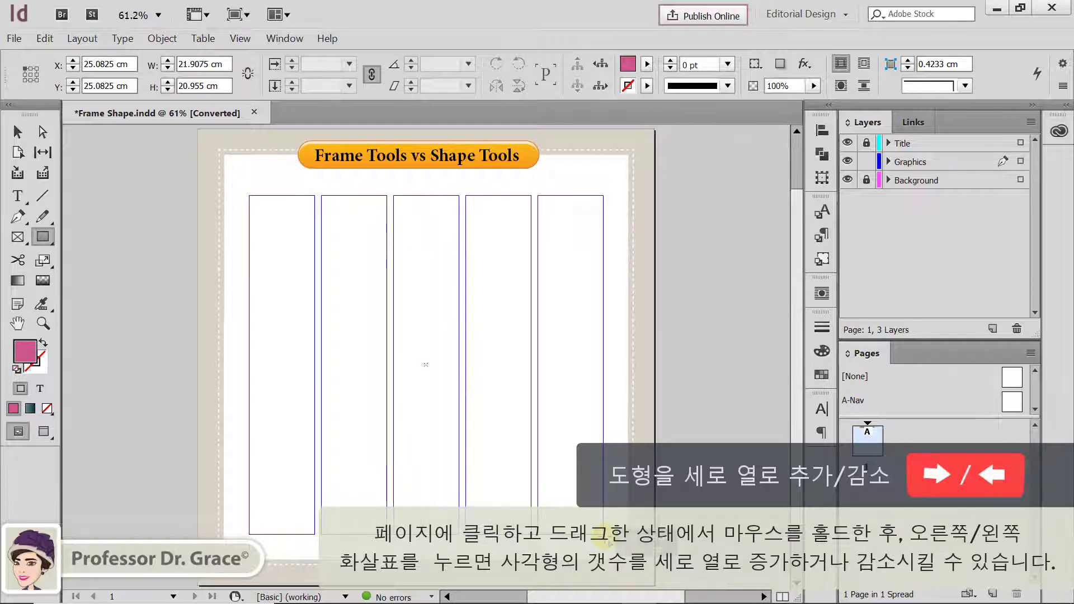
key(Right)
key(Right)
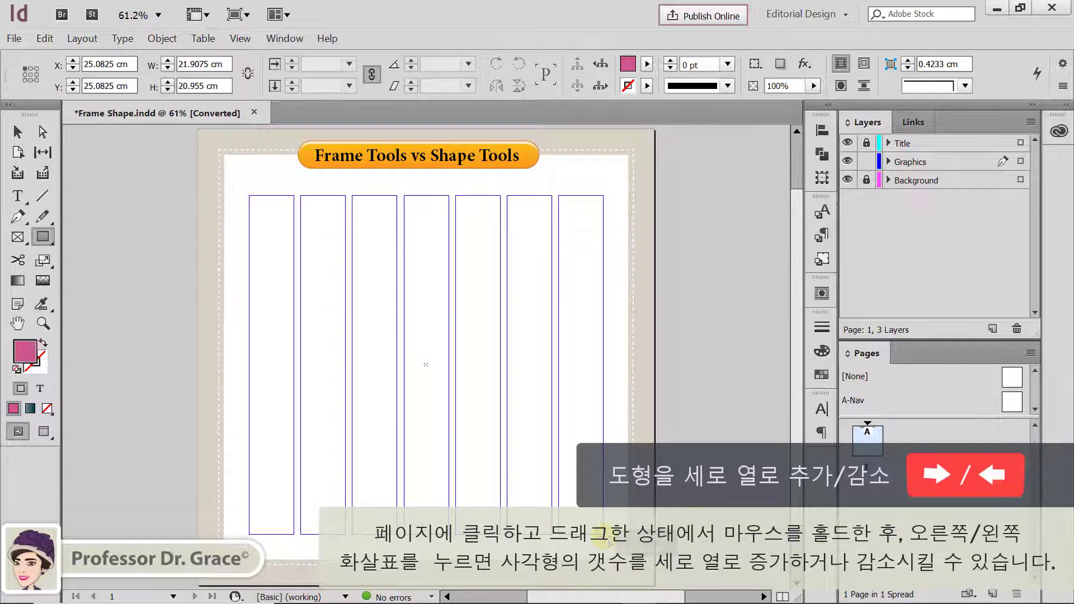
- Reduce the columns being drawn to three, finish the rectangles and delete them
key(Left)
key(Left)
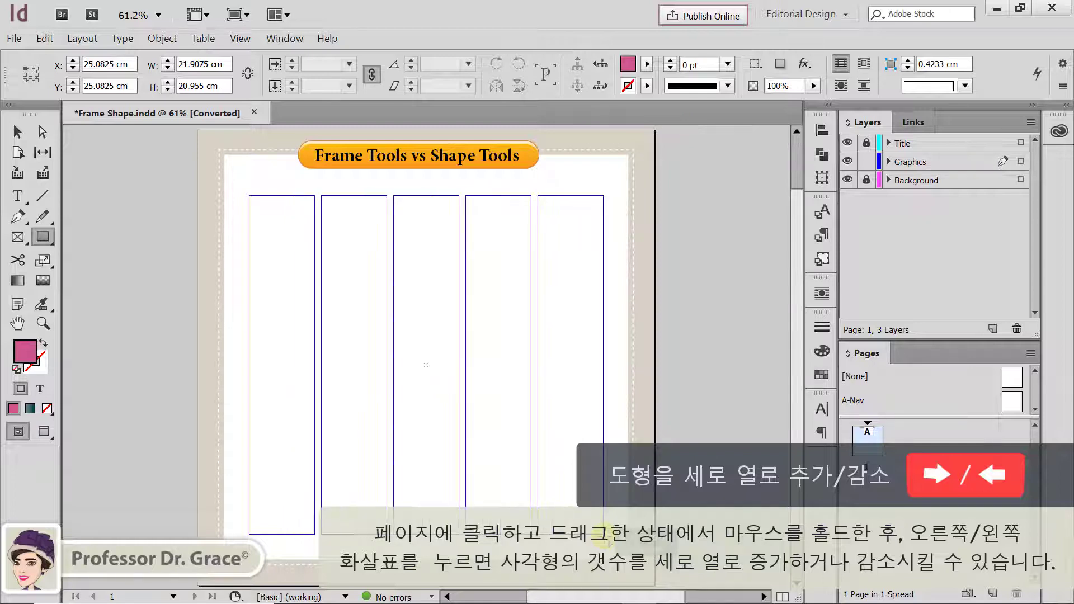
key(Left)
key(Left)
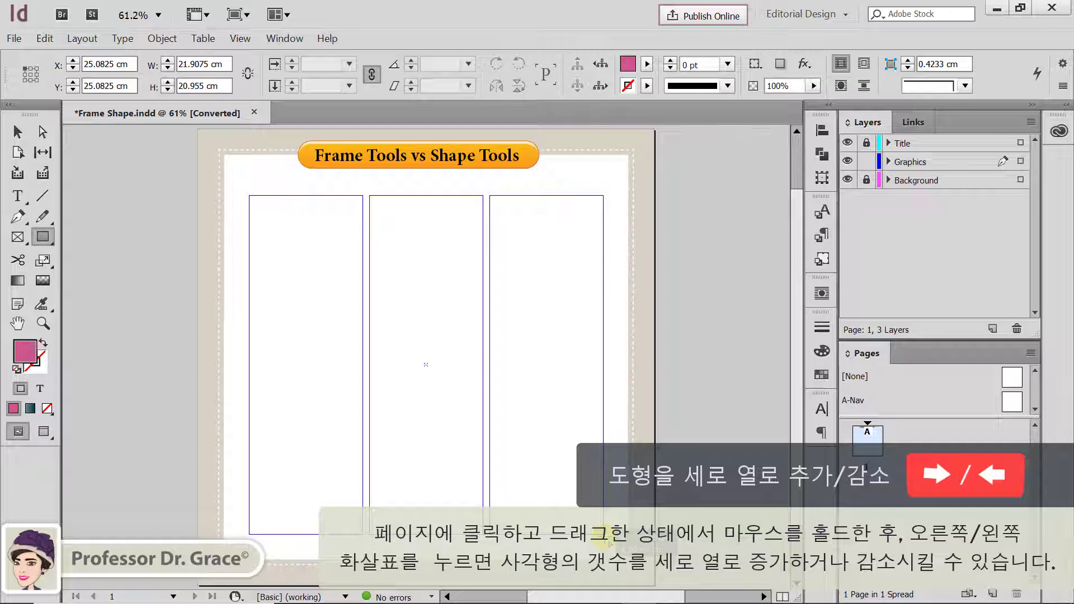
drag(603, 534, 603, 535)
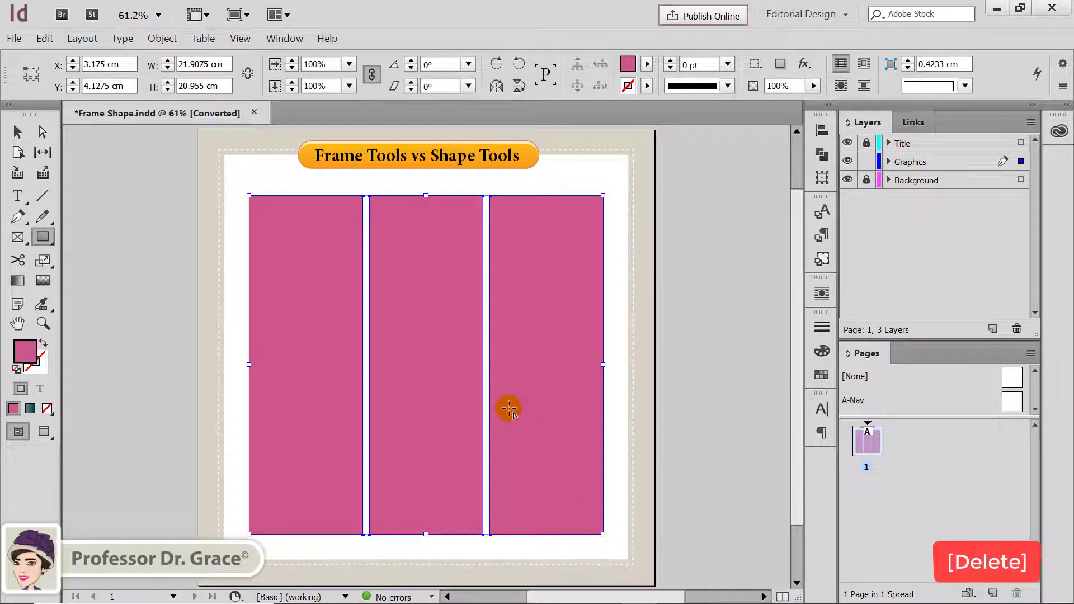
key(Delete)
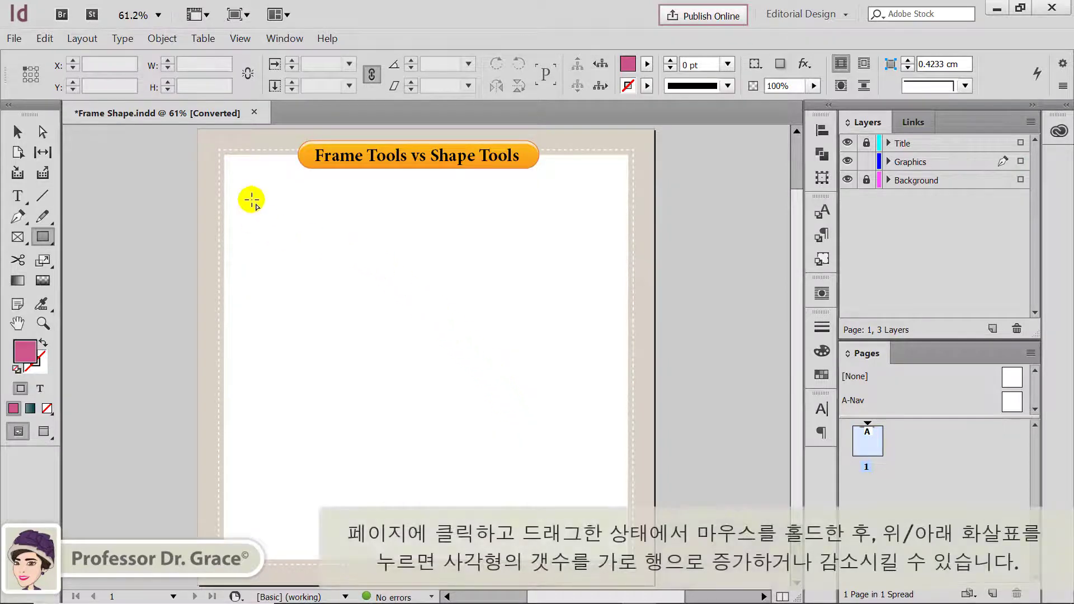
- Start drawing a rectangle about 21 × 19.7 cm across the white area and split it into eight rows while still drawing
drag(256, 200, 593, 519)
key(Up)
key(Up)
key(Up)
key(Up)
key(Up)
key(Up)
key(Up)
- Reduce the rows being drawn to three, finish the rectangles and delete them
key(Down)
key(Down)
key(Down)
key(Down)
key(Down)
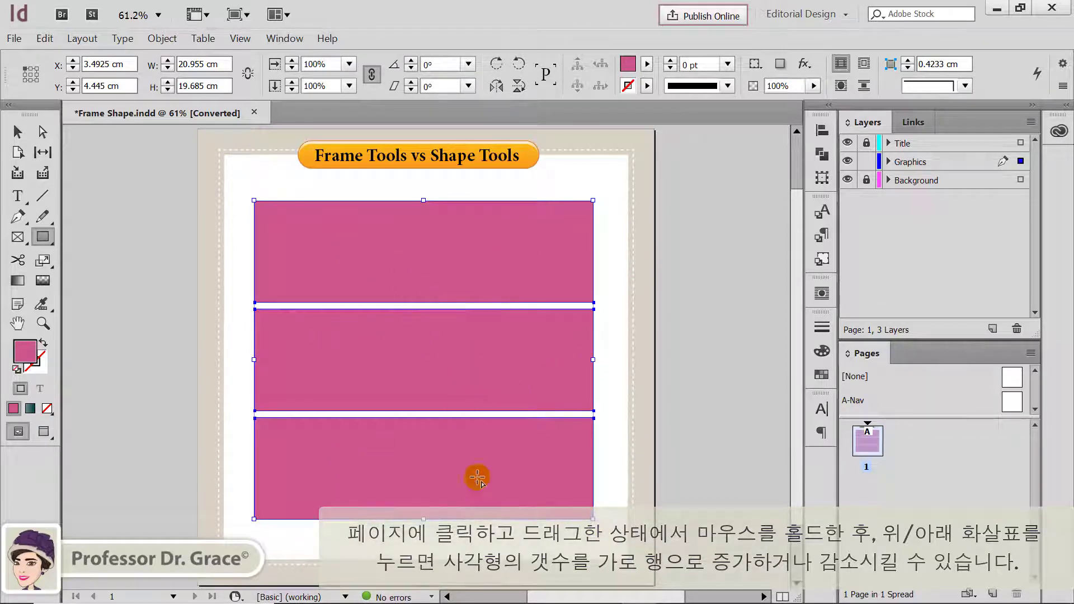
key(Delete)
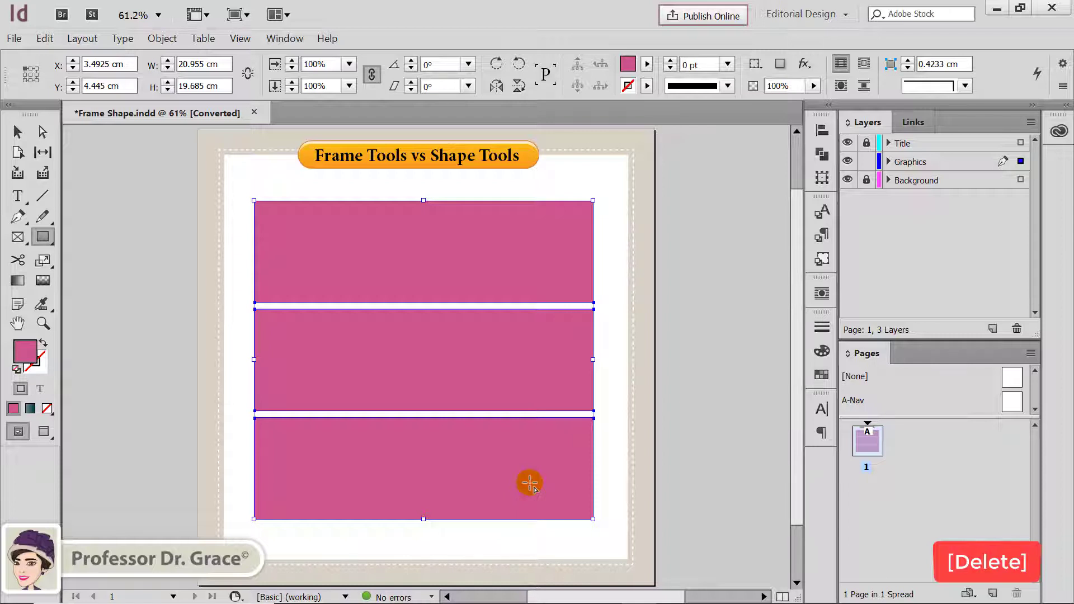
- Replace the stacked rectangles with a grid of three columns by three rows, about 21.9 × 21 cm overall, and delete the grid
key(Delete)
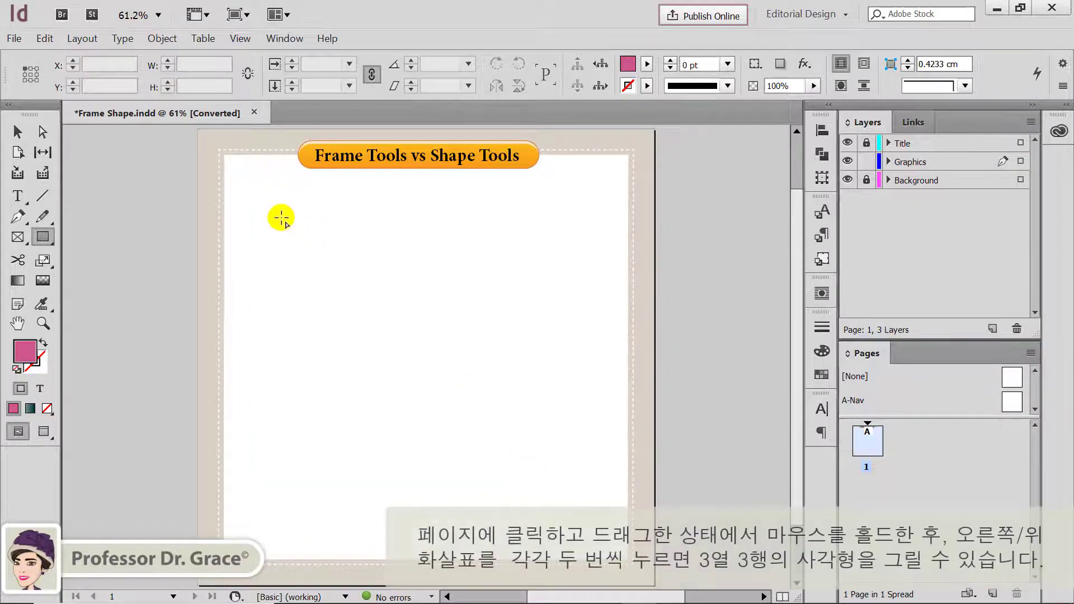
mouse_move(248, 194)
mouse_down()
mouse_move(536, 445)
mouse_move(602, 534)
mouse_up()
key(Right)
key(Right)
key(Up)
key(Up)
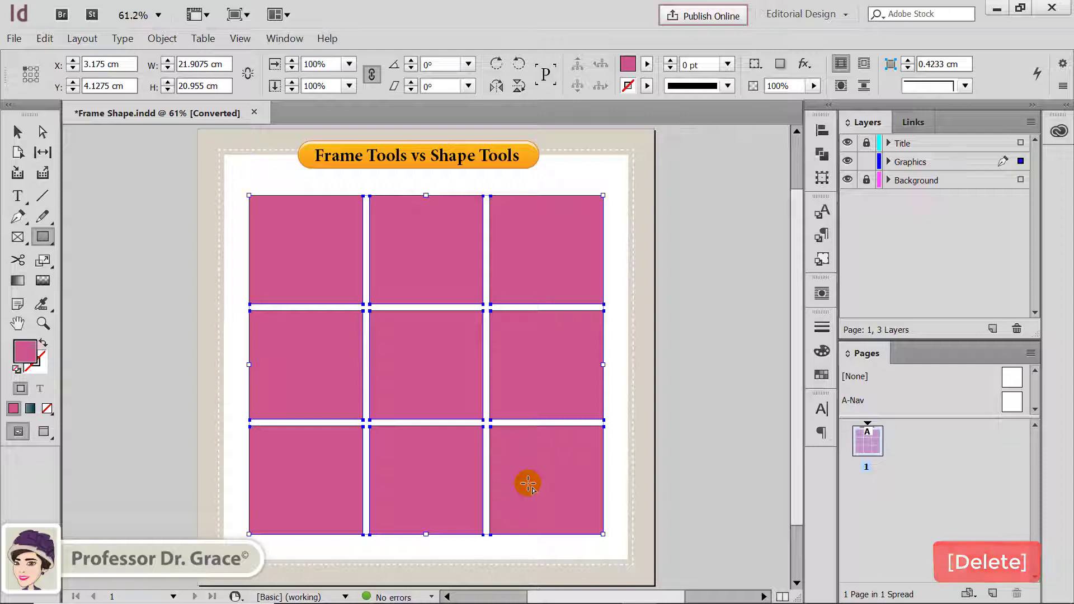
key(Delete)
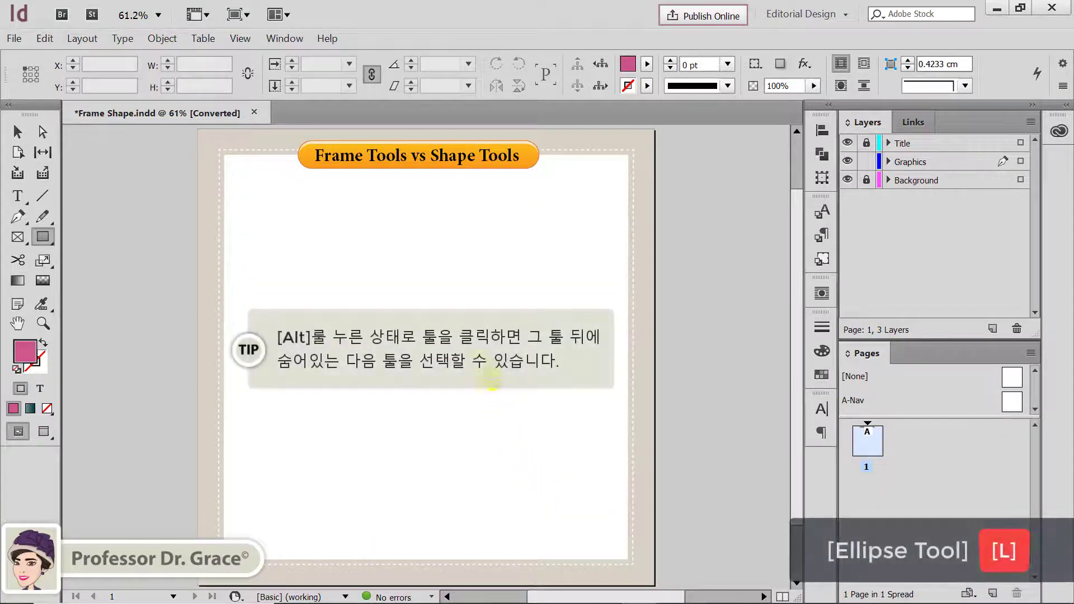
- With the Ellipse tool, draw a wide ellipse about 18.7 × 4.8 cm below the title and a tall one about 5.1 × 15.6 cm beneath it
click(45, 236)
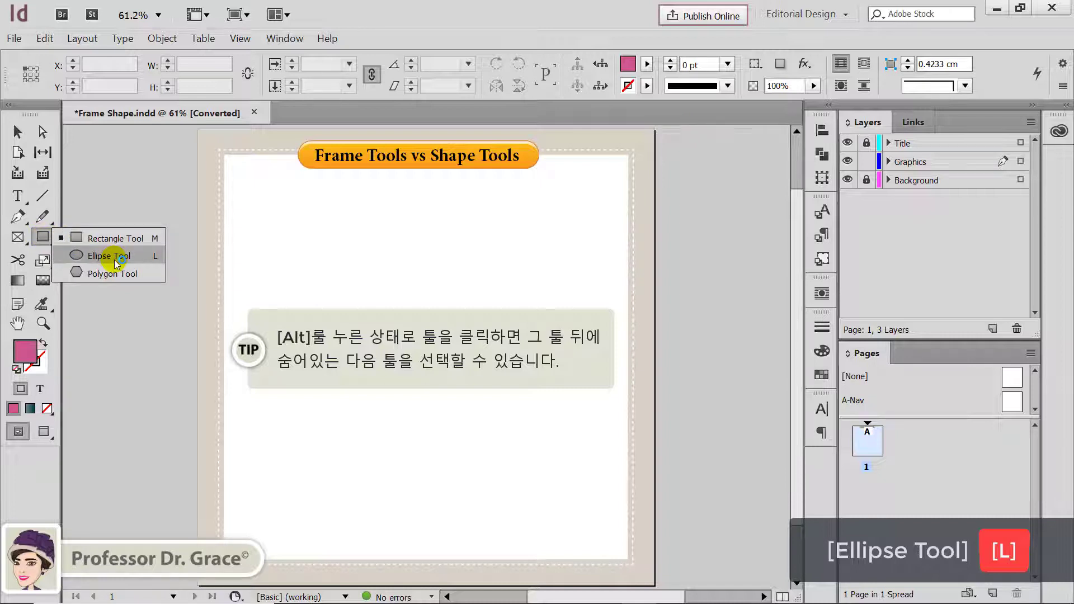
click(109, 255)
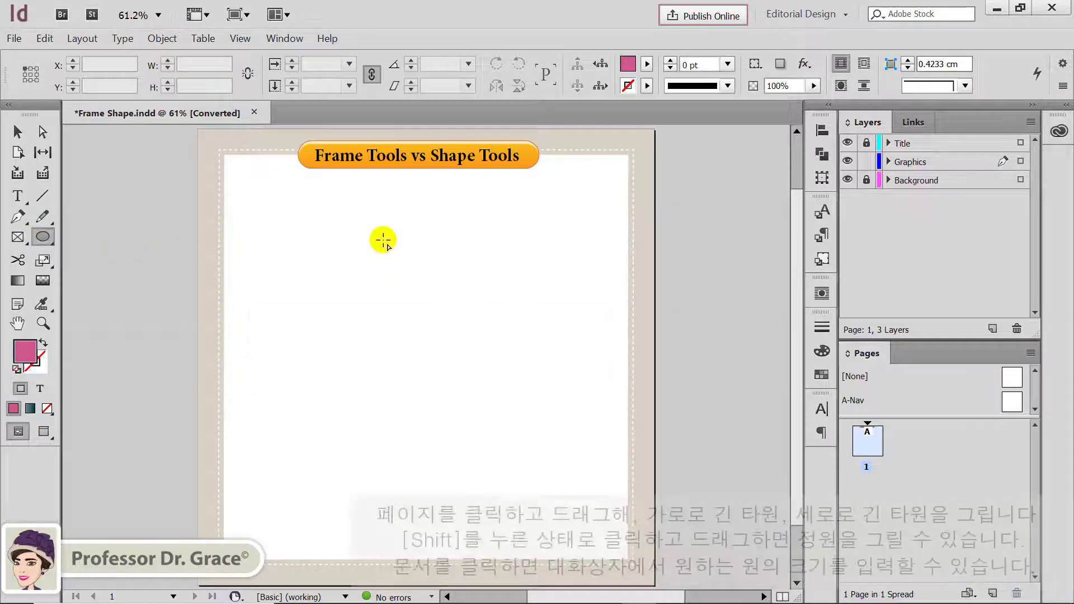
drag(280, 185, 584, 262)
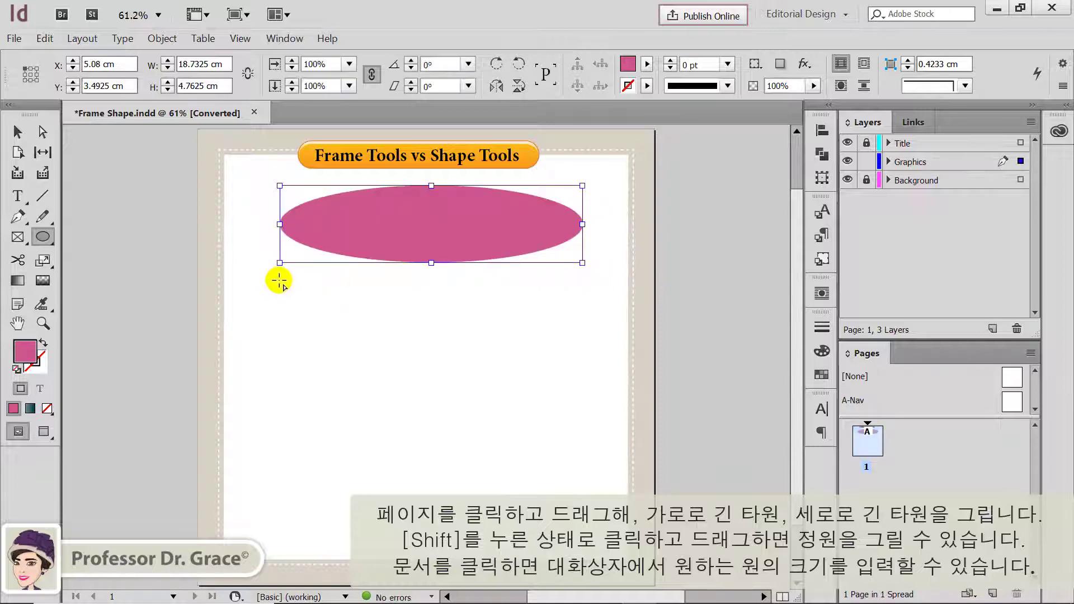
drag(280, 279, 361, 528)
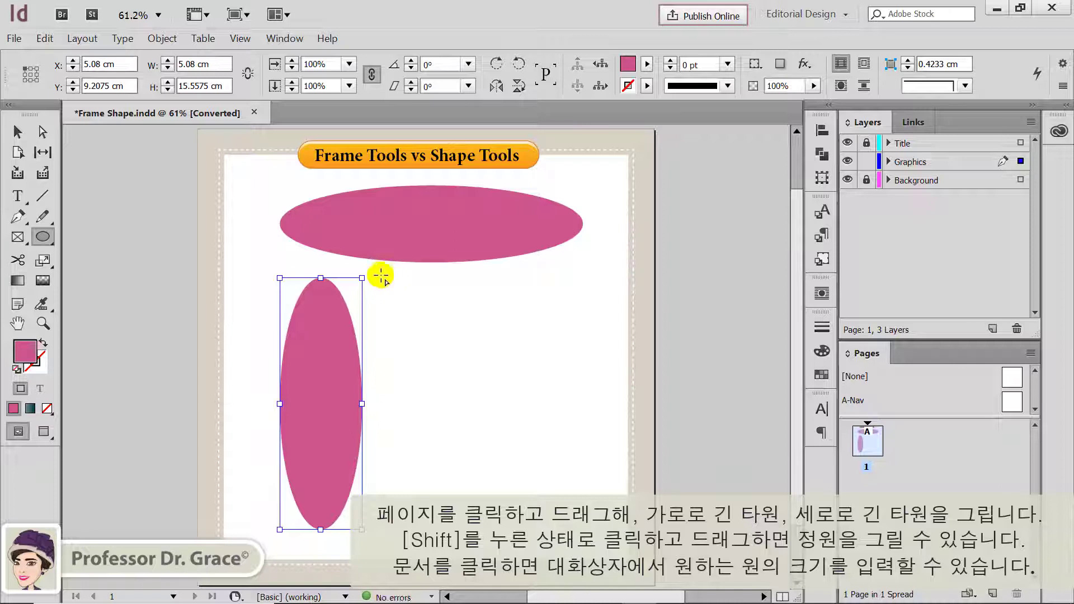
- Draw a perfect circle about 7.6 cm in diameter beside the tall ellipse and deselect it
key(shift)
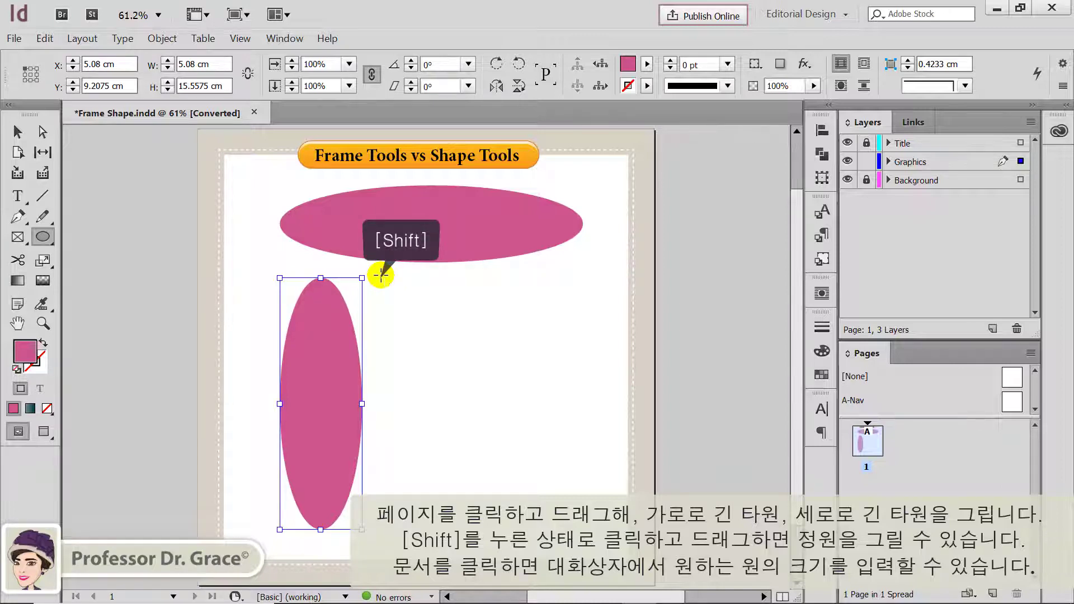
drag(381, 274, 514, 397)
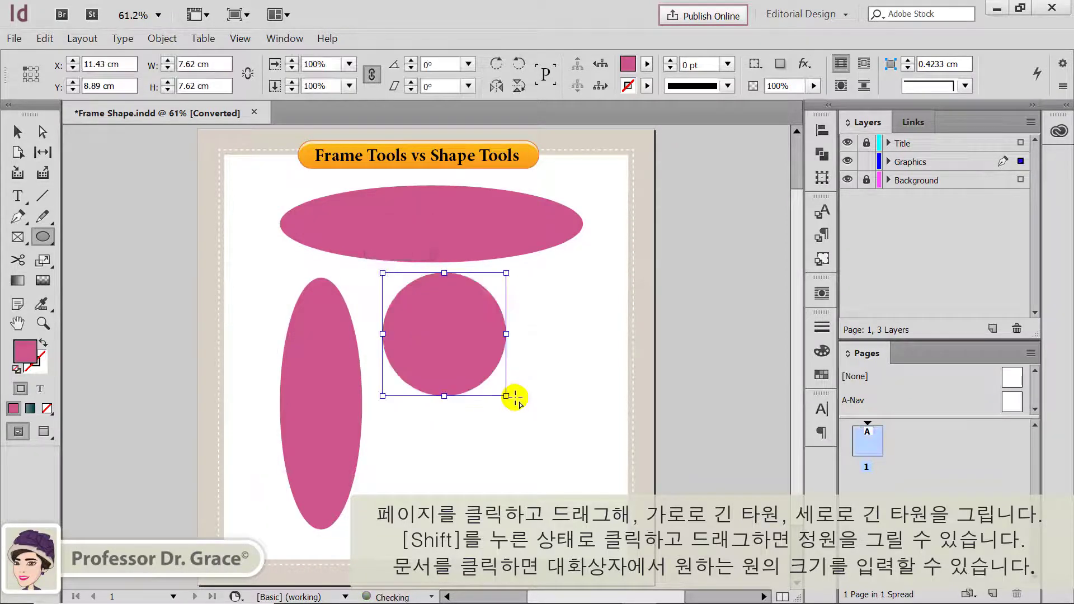
key(ctrl+shift+a)
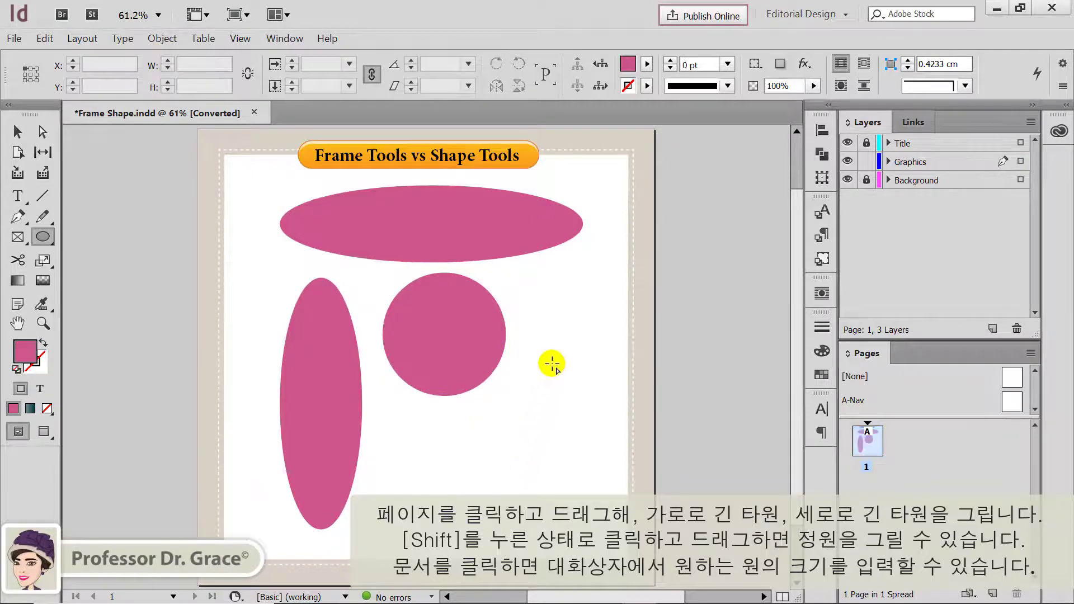
- Create an ellipse by exact size, 5 cm wide and 10 cm high, to the right of the circle
click(550, 396)
click(585, 361)
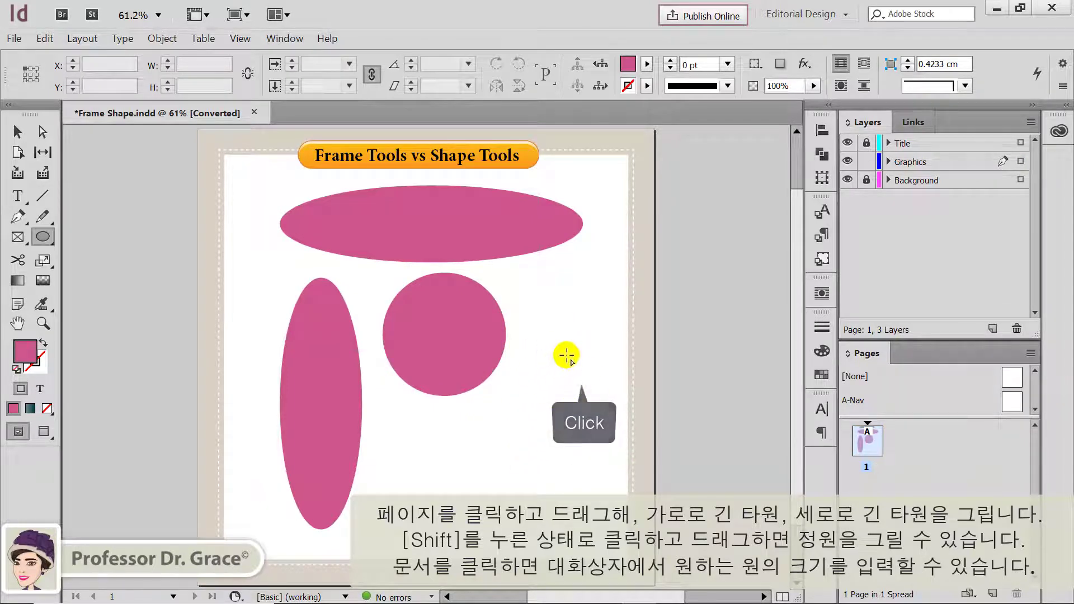
drag(633, 252, 412, 216)
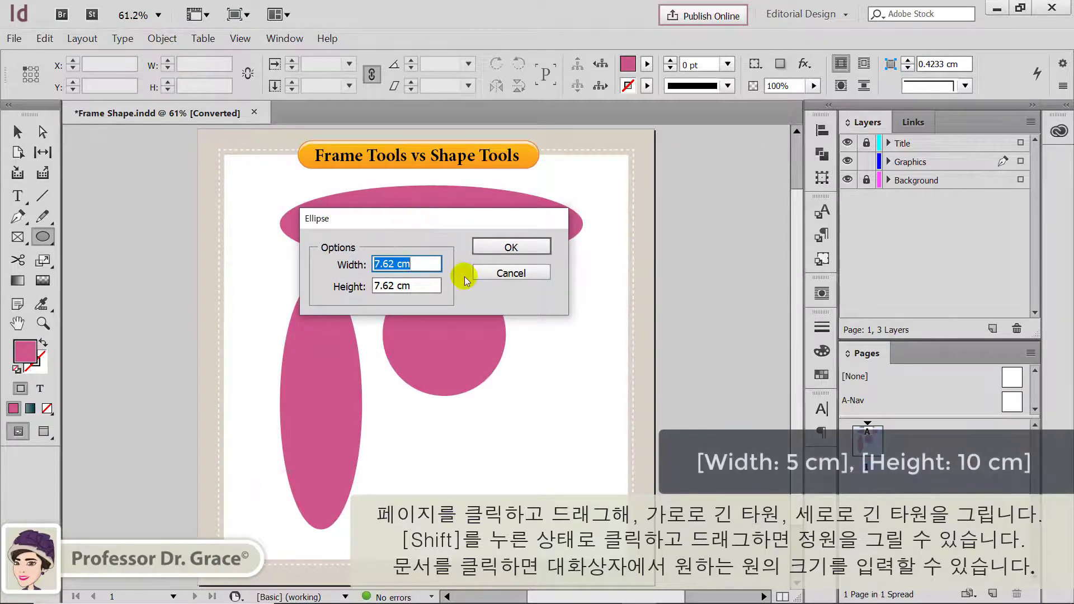
text(5)
key(Tab)
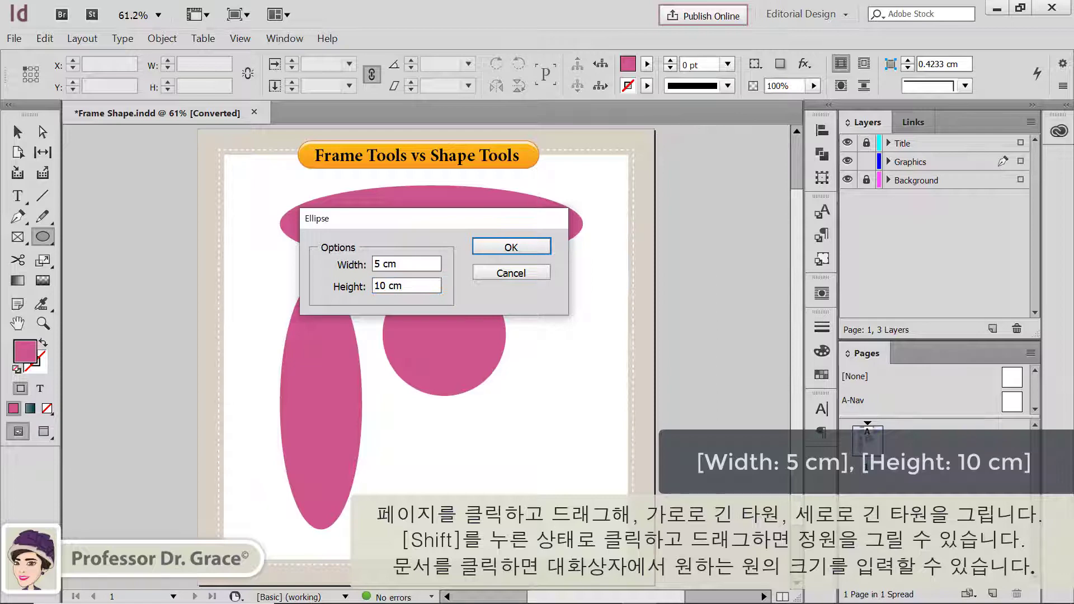
text(10 cm)
click(540, 246)
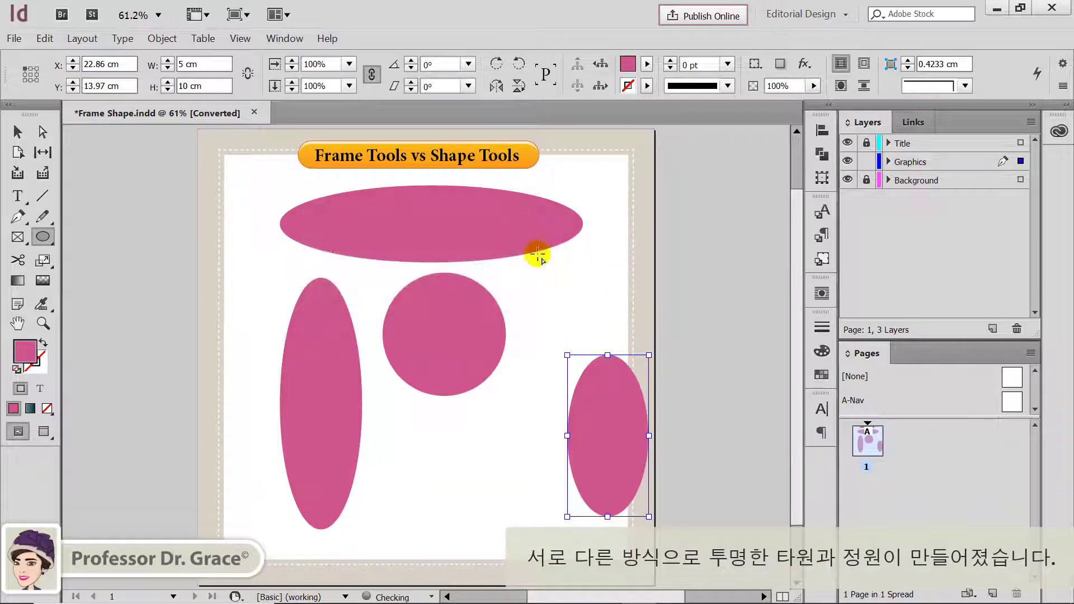
- Move the 5 × 10 cm ellipse off the page border to beside the circle in the white area and deselect it
key(v)
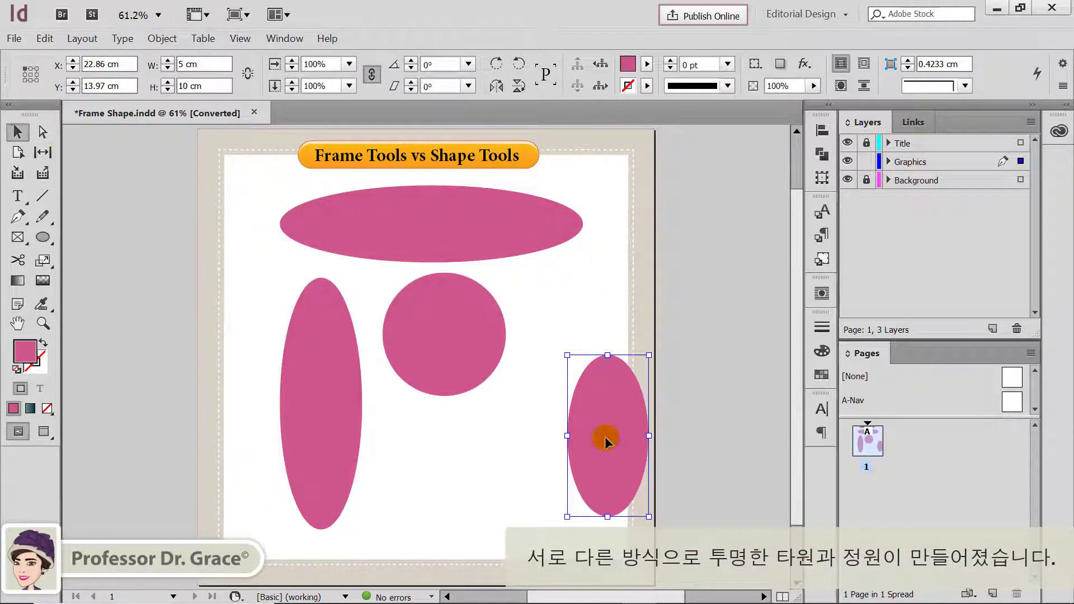
drag(605, 437, 567, 386)
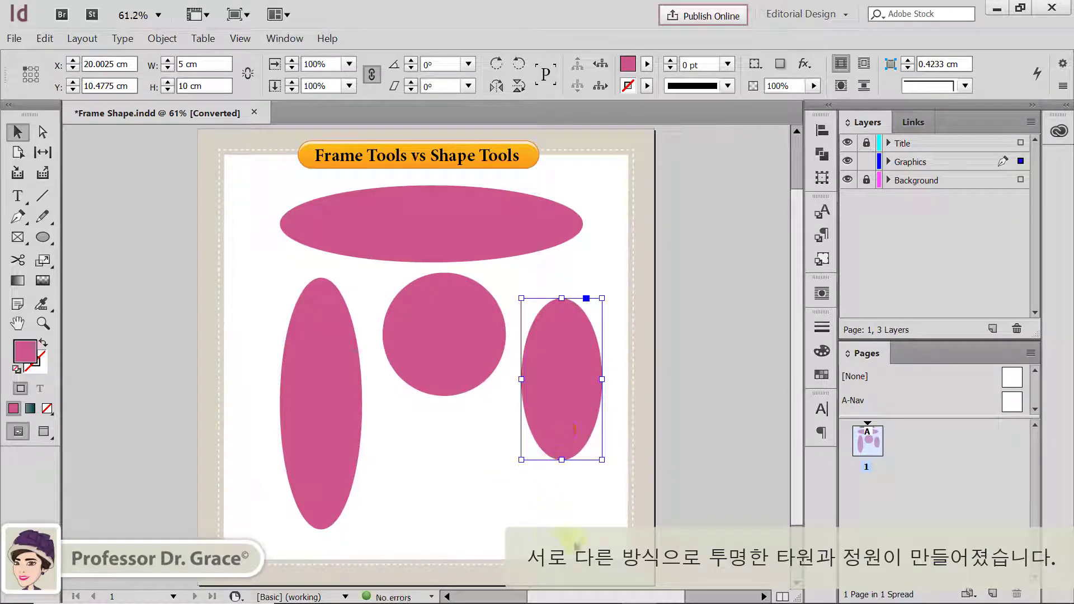
click(589, 525)
- Select the three ellipses and the circle together and delete them
key(Delete)
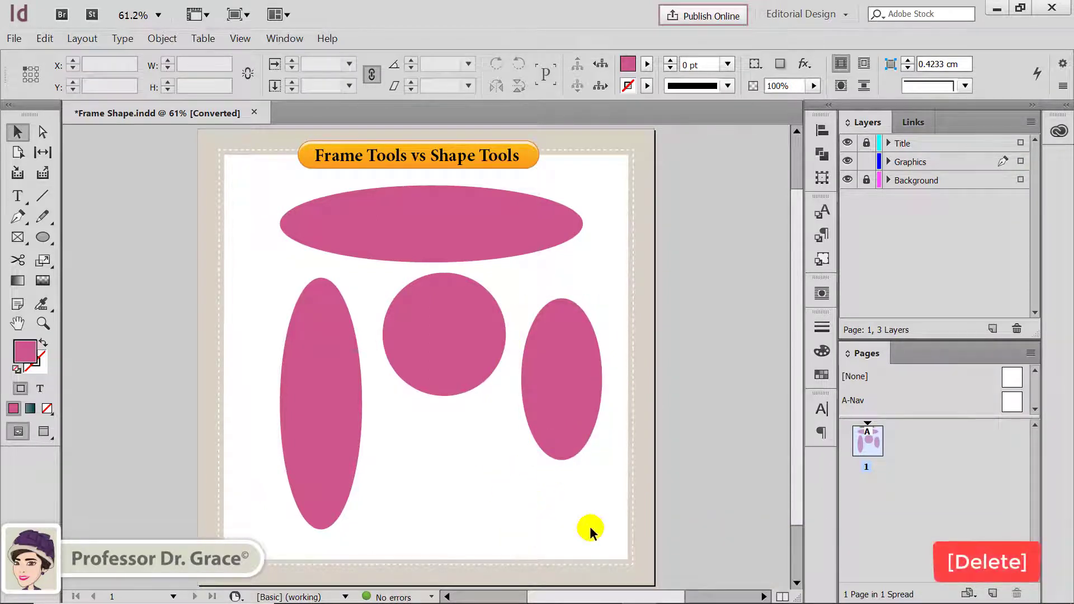
drag(590, 530, 307, 244)
key(Delete)
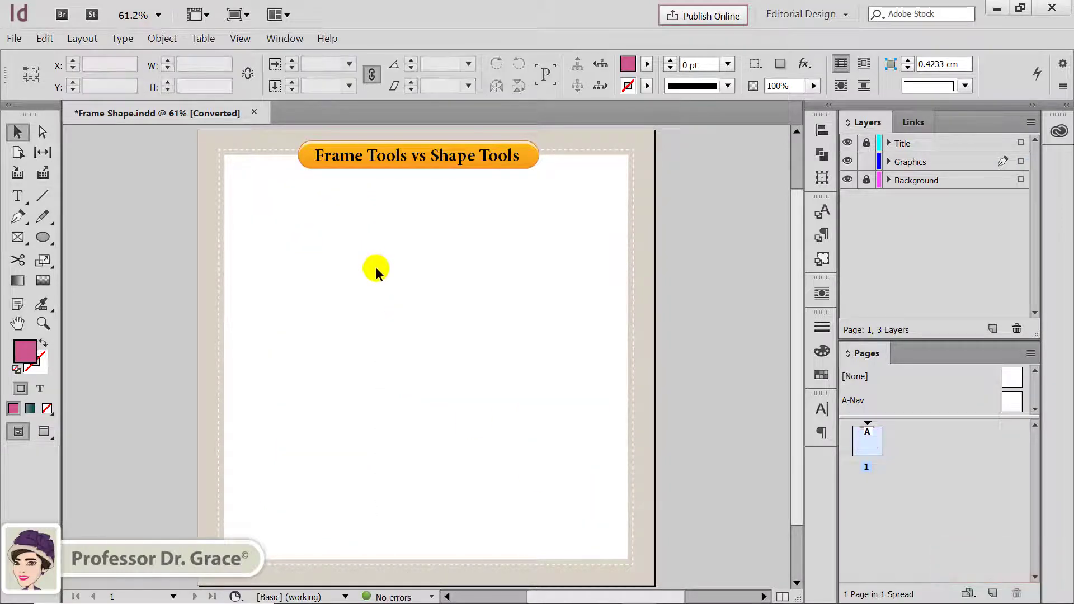
- Start drawing an ellipse about 21.6 × 20.6 cm across the white area and split it into six columns while still drawing
click(42, 237)
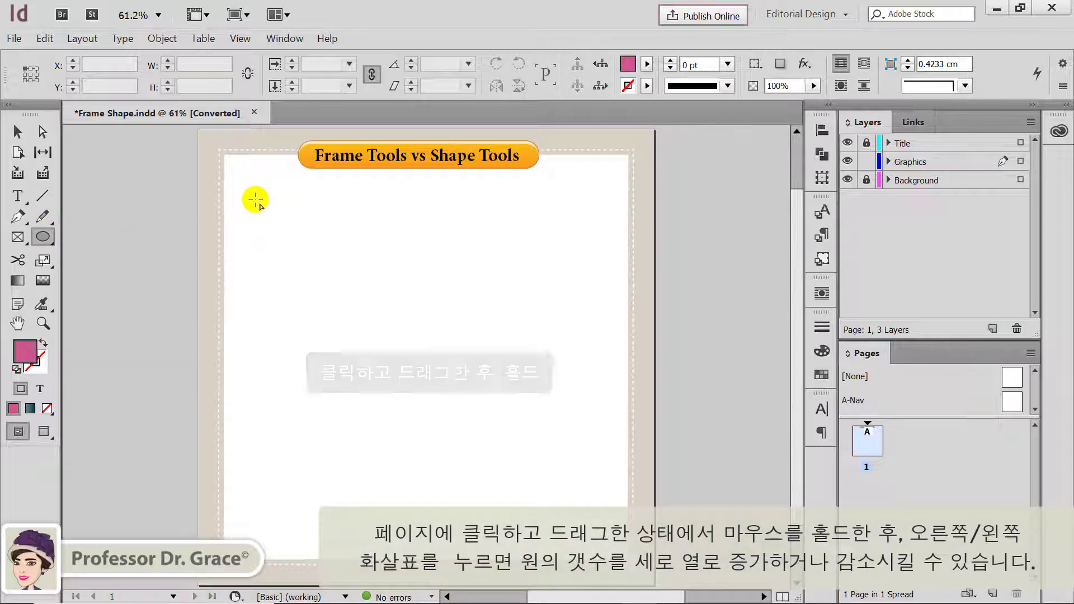
drag(255, 195, 602, 527)
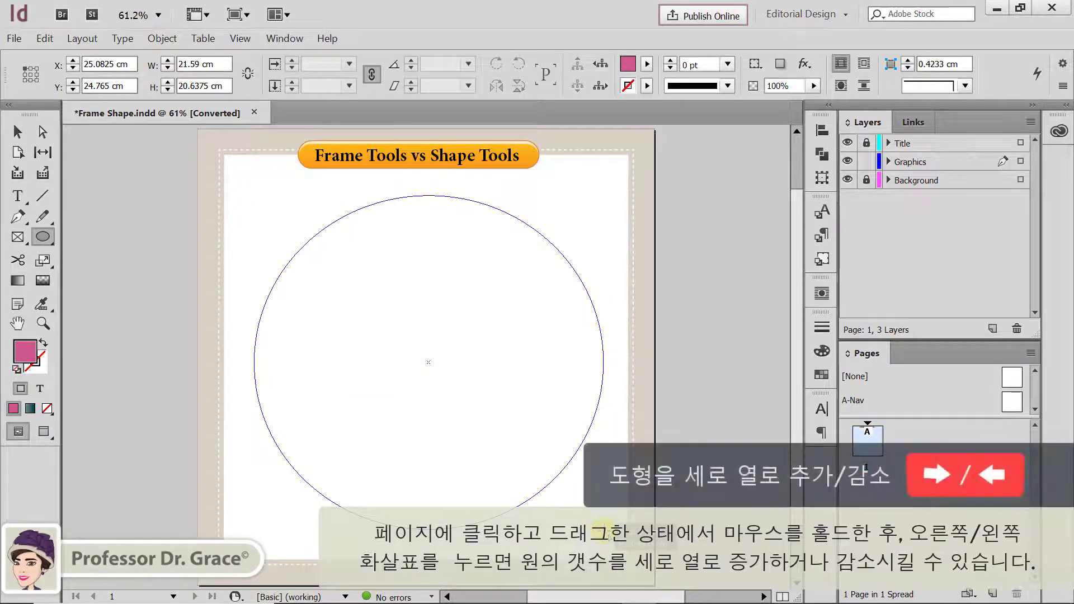
key(Right)
key(Right)
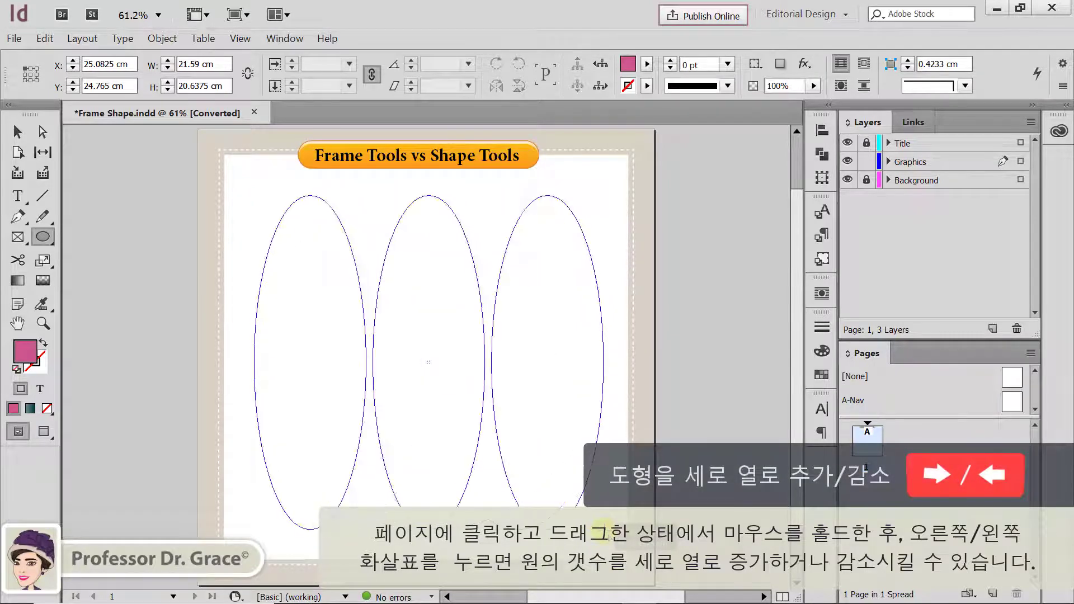
key(Right)
key(Right)
key(Right)
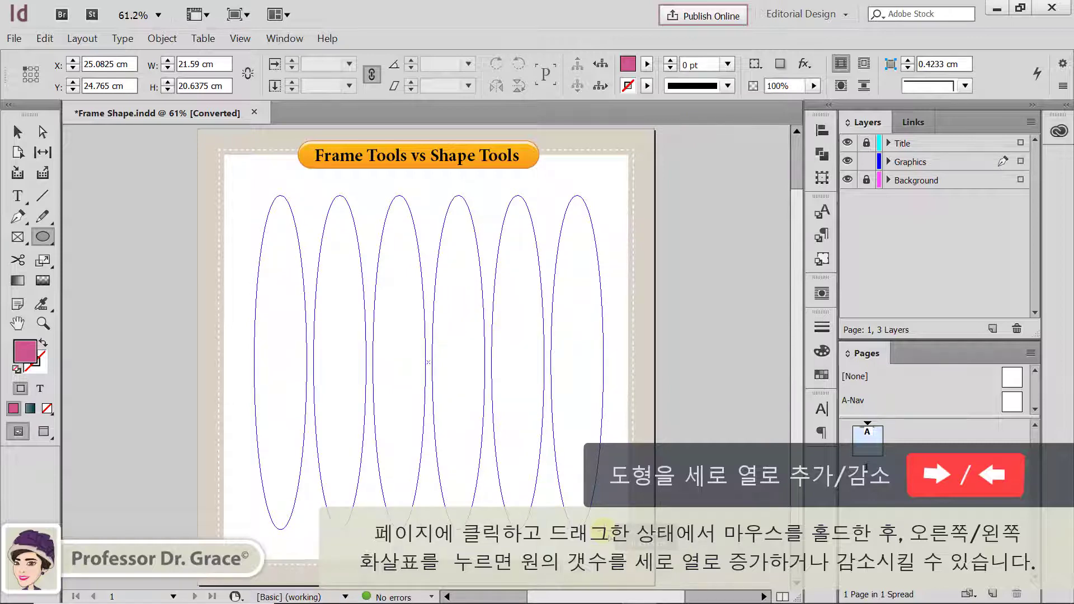
- Reduce the ellipse columns being drawn to three, finish the ellipses and delete them
key(Left)
key(Left)
key(Left)
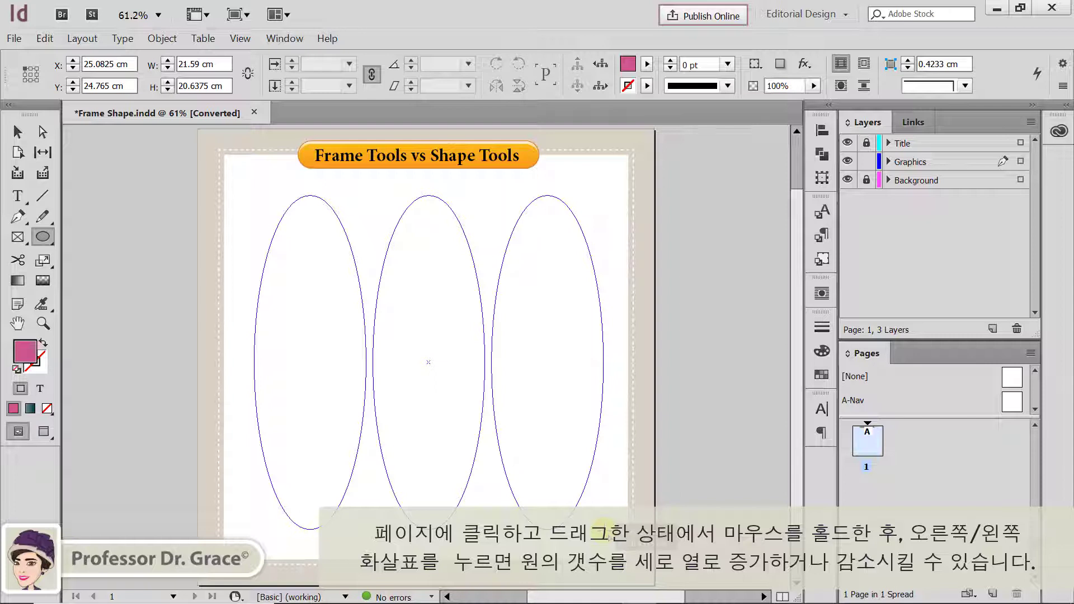
drag(254, 195, 603, 529)
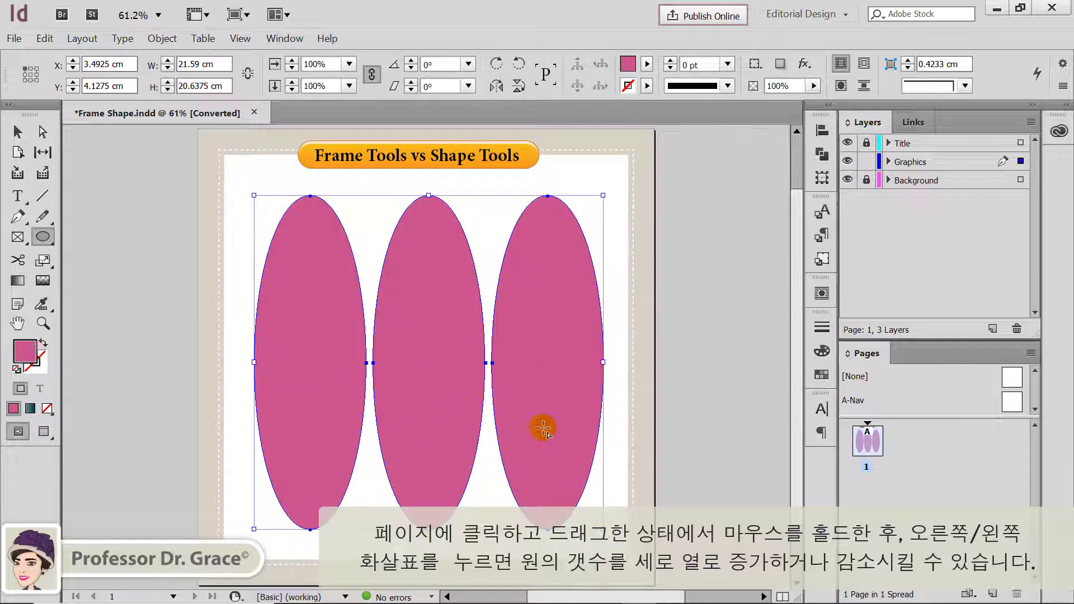
key(Delete)
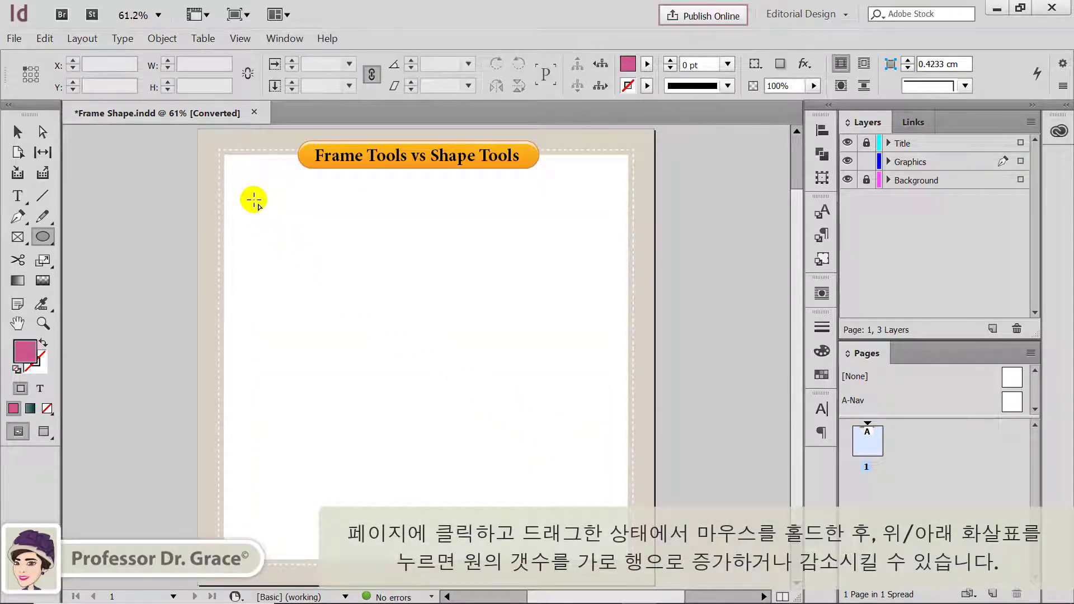
- Start drawing an ellipse about 21 × 20.3 cm across the white area and split it into seven rows while still drawing
drag(254, 200, 590, 523)
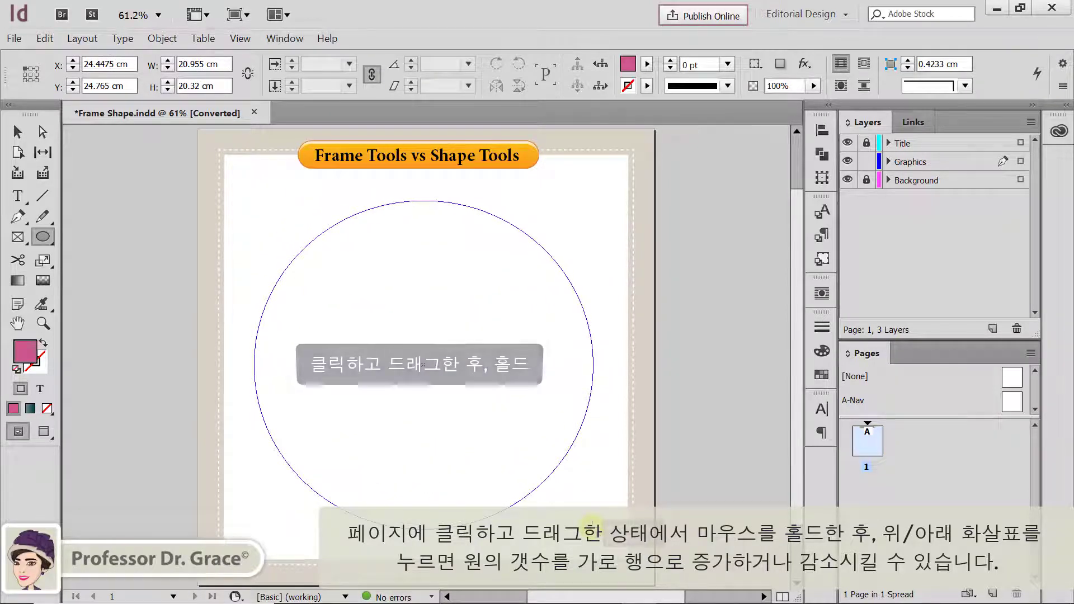
key(Up)
key(Up)
key(Up)
key(Up)
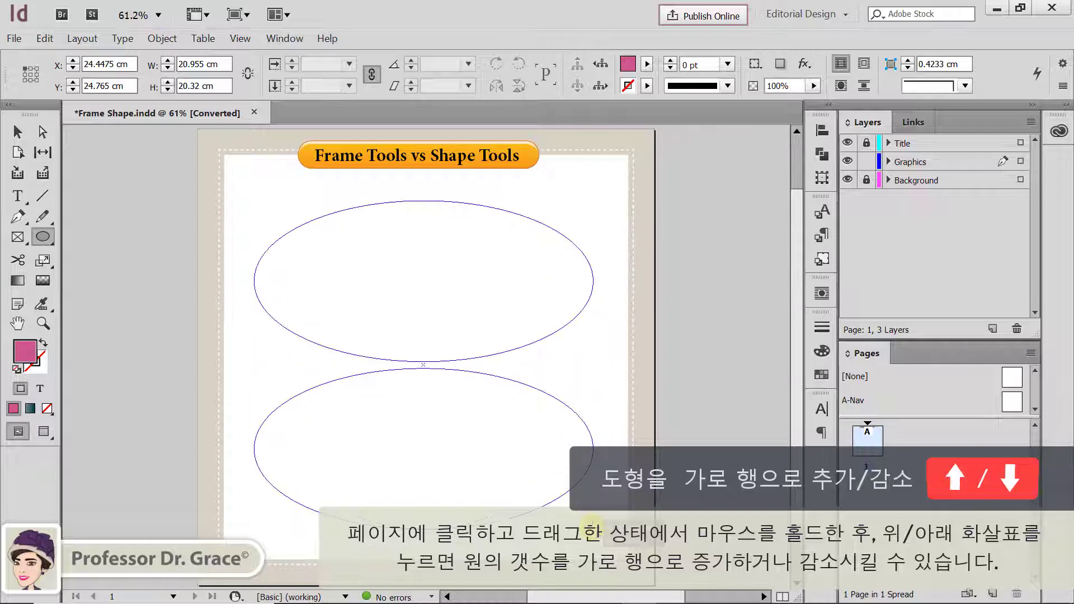
key(Up)
key(Up)
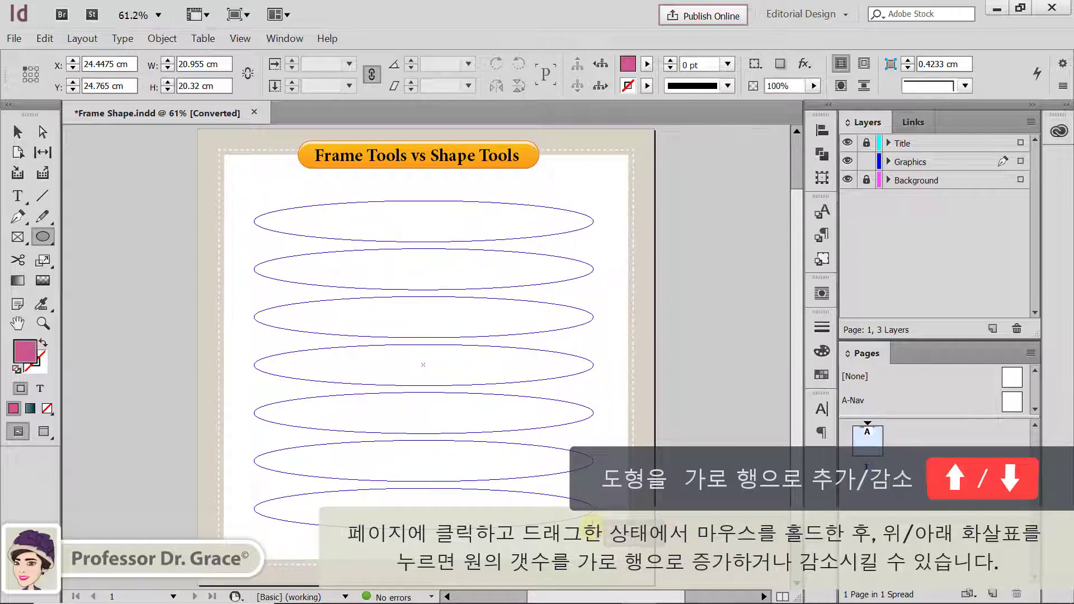
- Reduce the ellipse rows being drawn to three, finish the ellipses and delete them
key(Down)
key(Down)
key(Down)
key(Down)
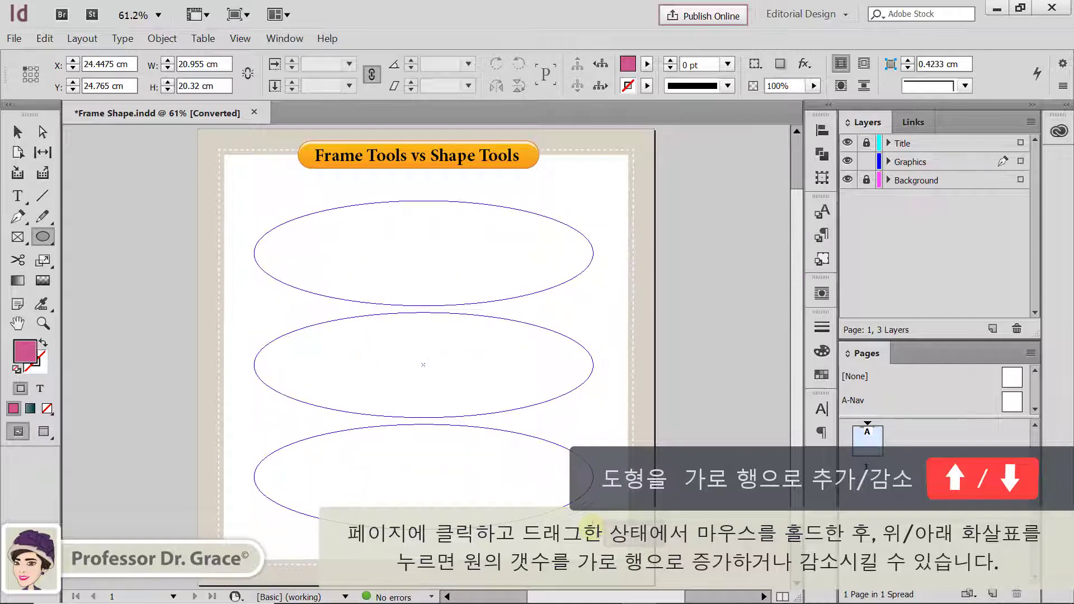
drag(593, 522, 593, 528)
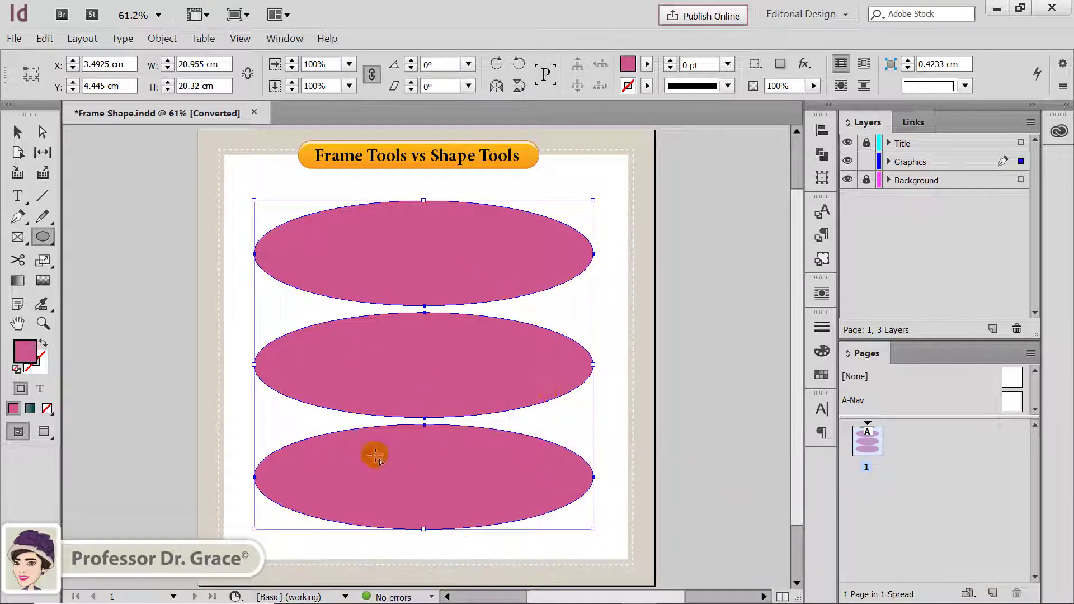
key(Delete)
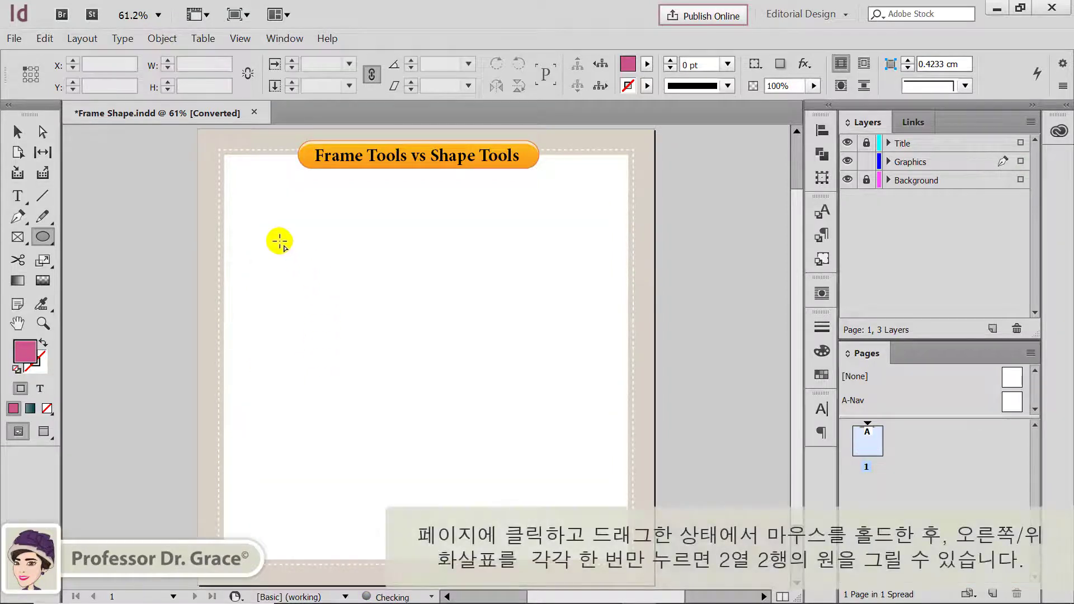
- Draw a grid of ellipses with two columns and two rows, about 20 × 19.7 cm overall, across the white area
drag(263, 211, 588, 529)
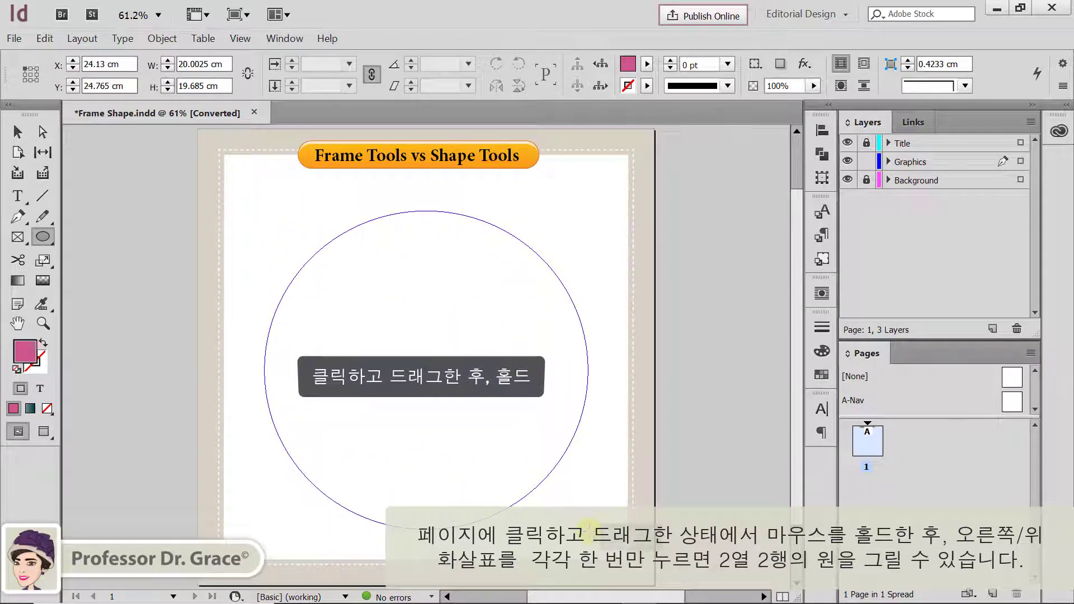
key(Right)
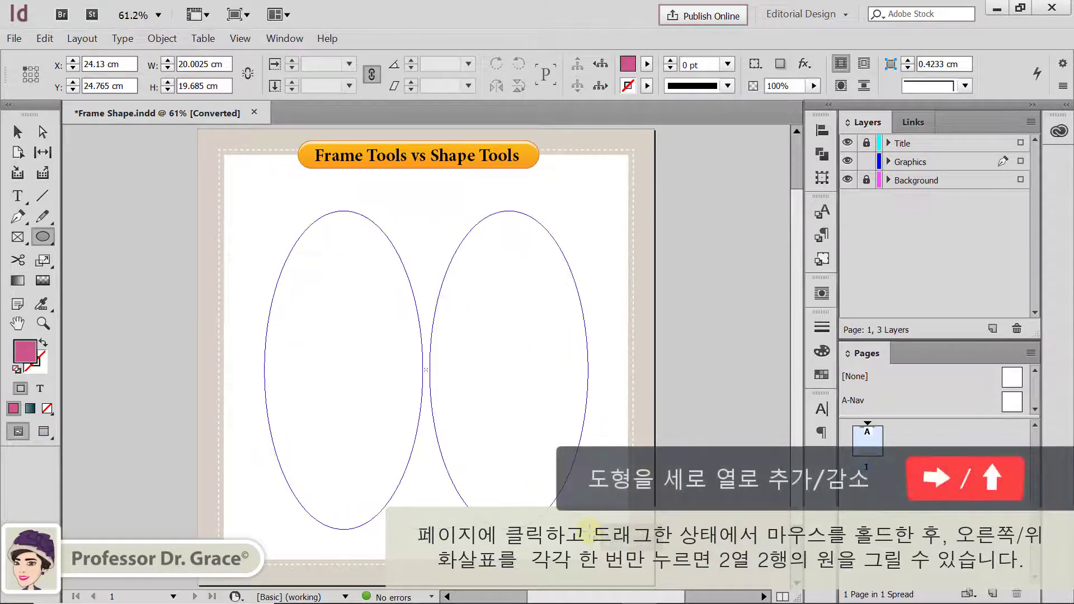
key(Up)
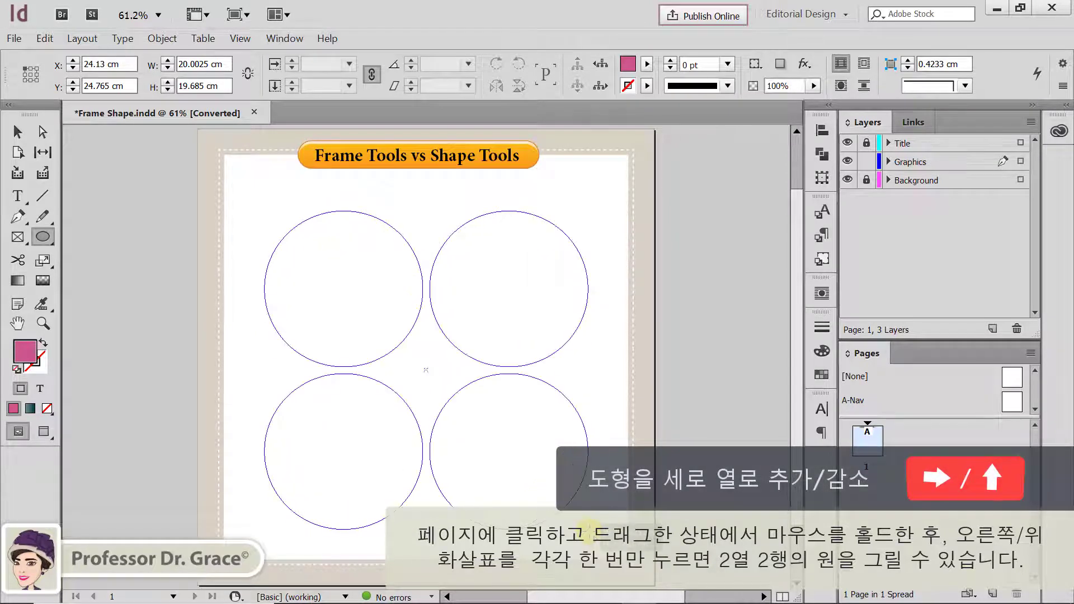
drag(589, 529, 588, 528)
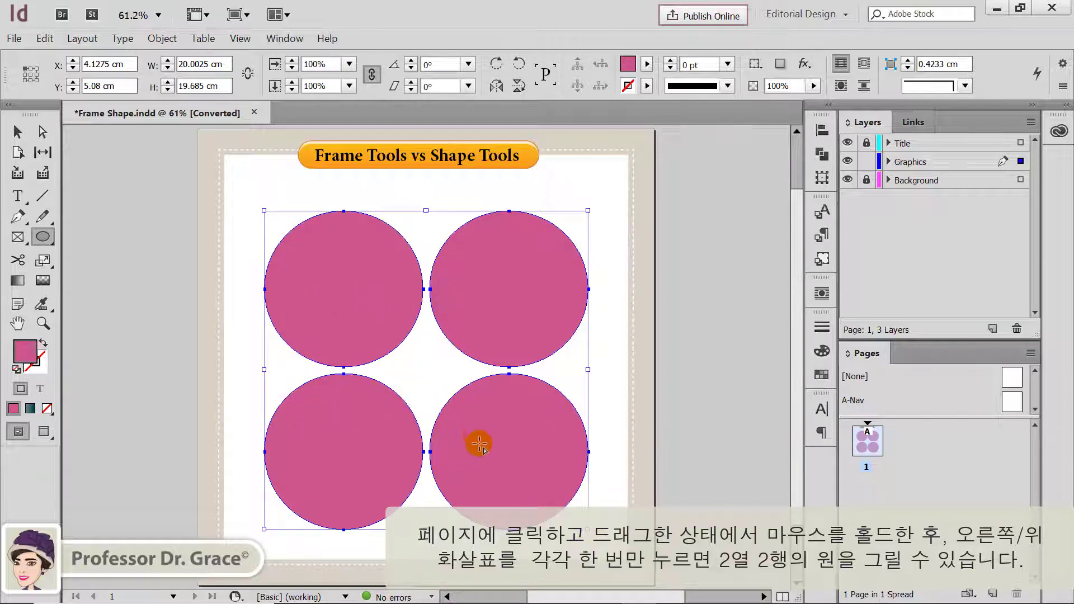
- Delete the ellipse grid and switch to the Polygon tool
key(Delete)
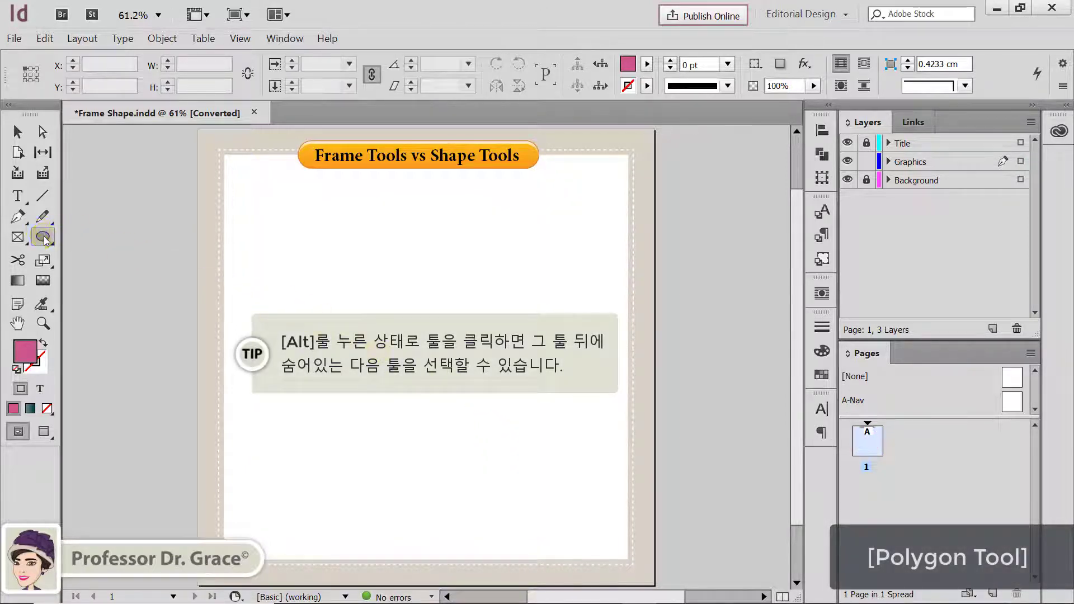
drag(44, 240, 108, 271)
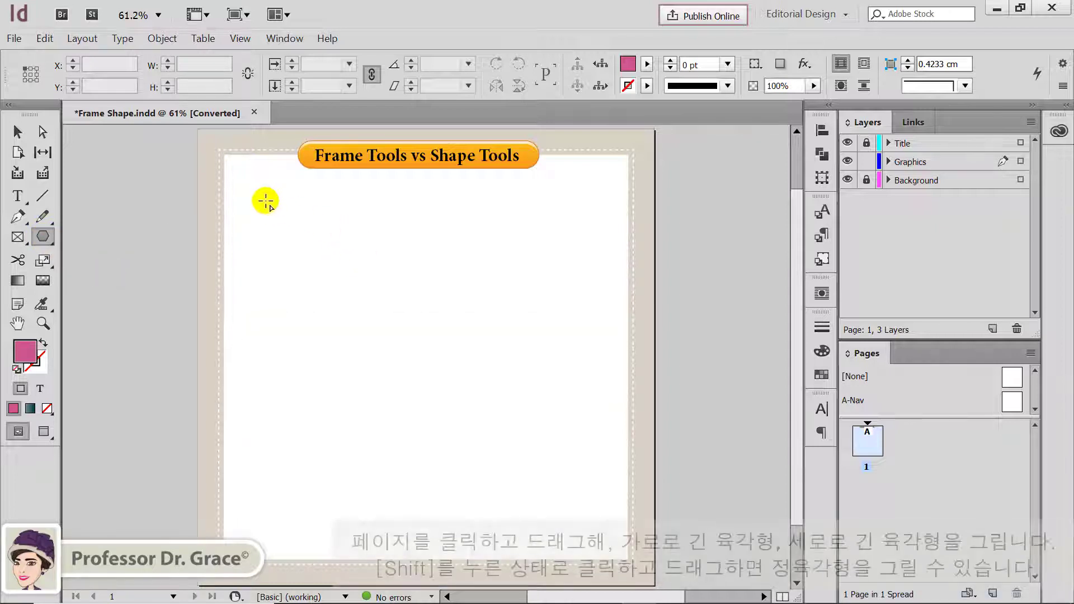
- Draw a wide hexagon about 20 × 5.7 cm, a tall one about 5.1 × 13.7 cm and a regular one about 14.3 × 12.4 cm
drag(265, 200, 585, 295)
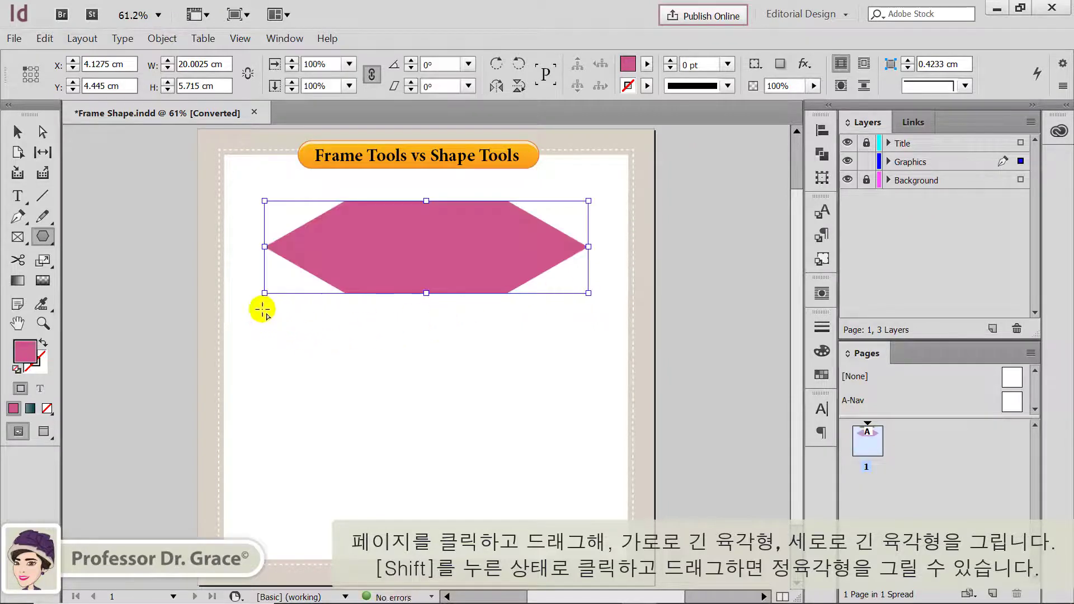
drag(262, 309, 346, 530)
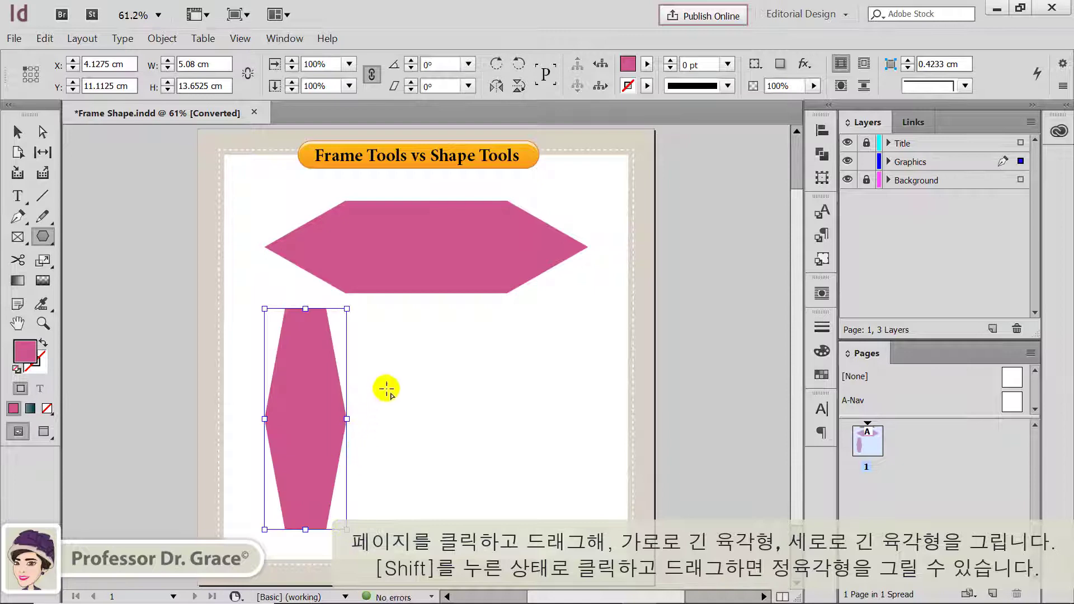
drag(368, 308, 596, 518)
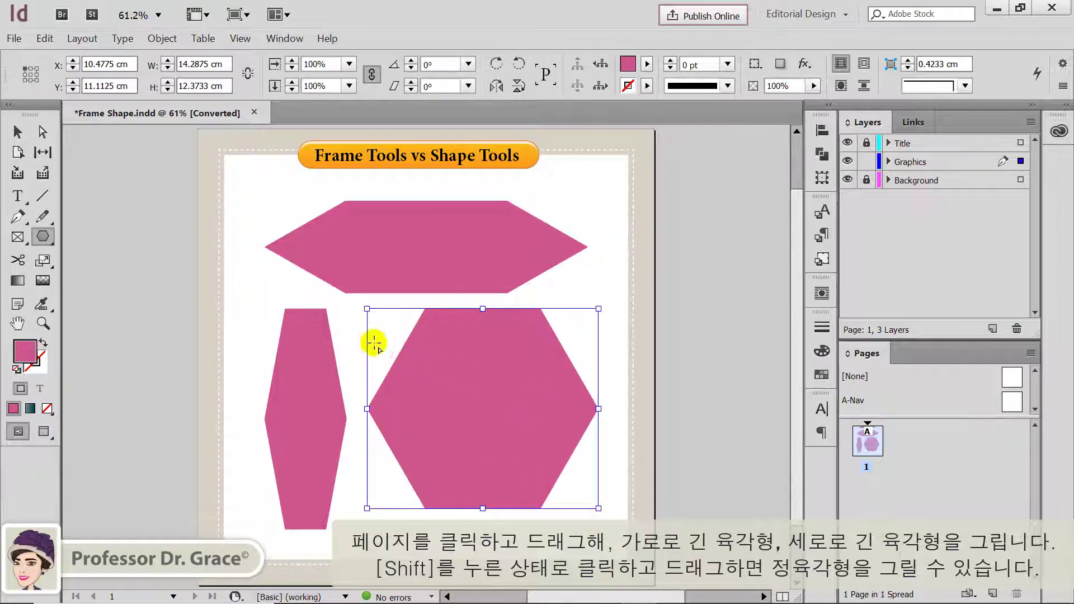
- Select all three hexagons in the white area together and delete them
click(16, 132)
click(149, 186)
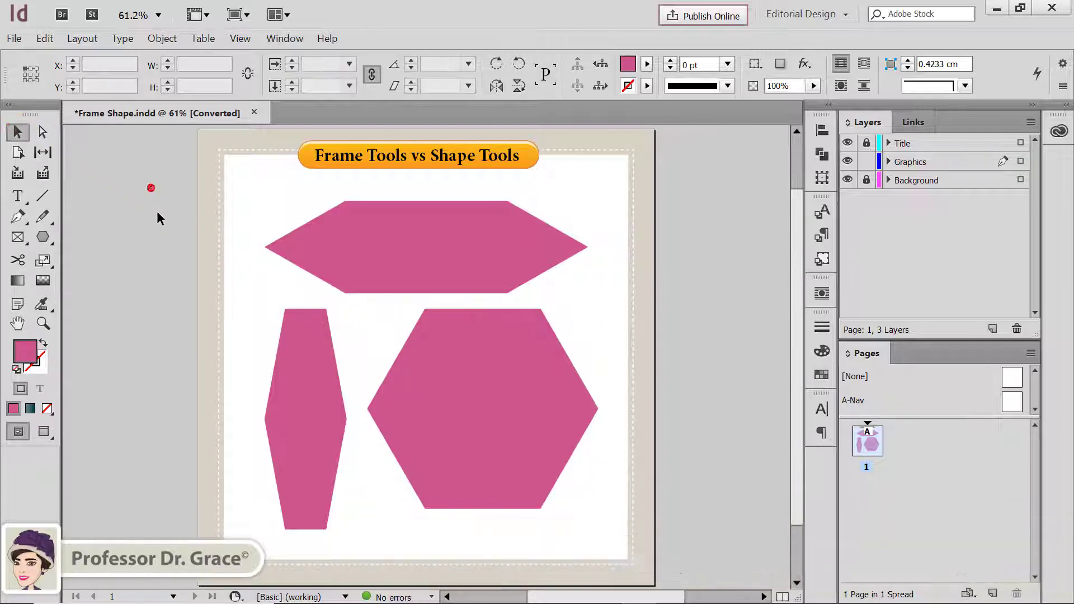
drag(159, 212, 574, 450)
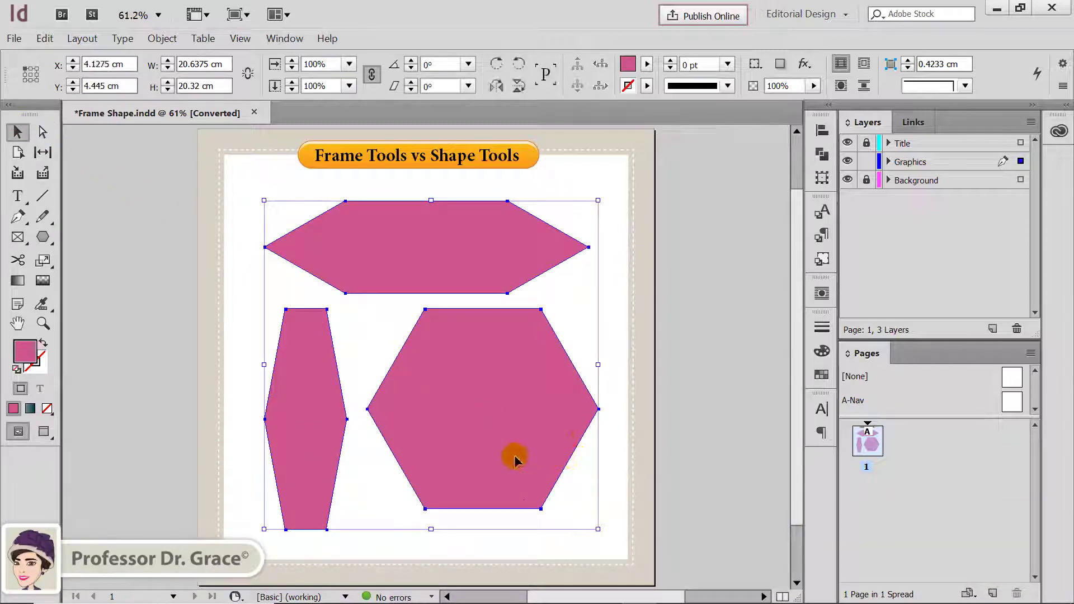
key(Delete)
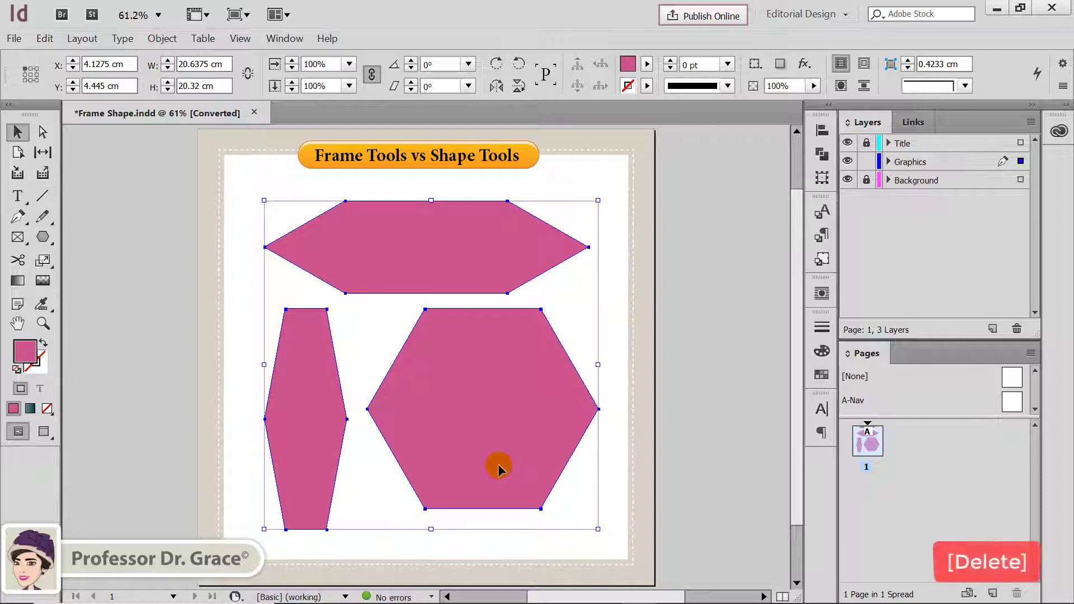
key(Delete)
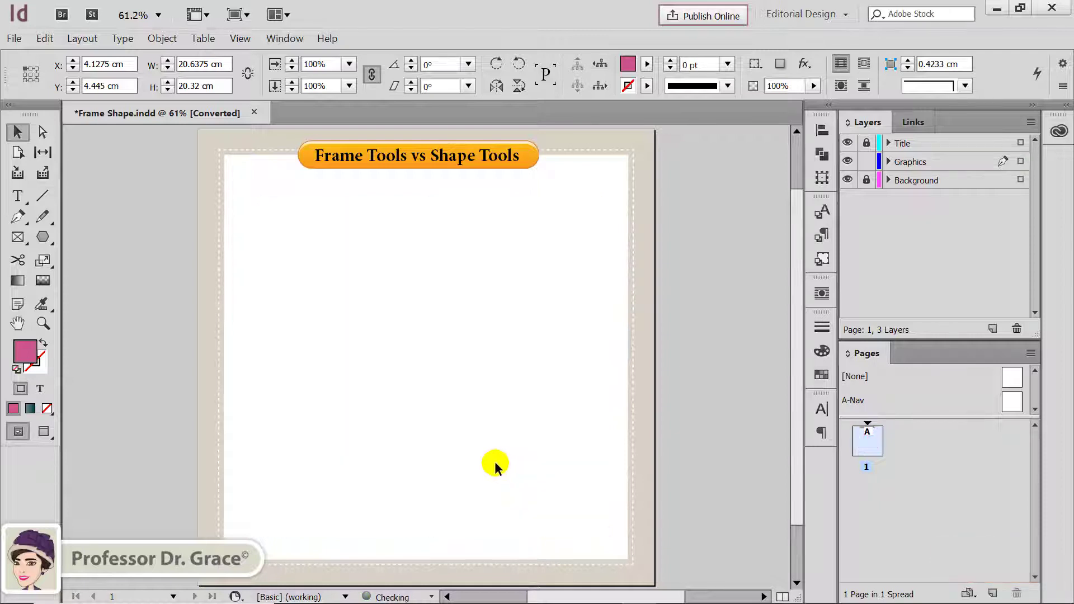
- Start drawing a hexagon about 21.6 × 18.4 cm across the white area and split it into eight columns while still drawing
click(42, 237)
drag(243, 227, 599, 502)
key(Right)
key(Right)
key(Right)
key(Right)
key(Right)
key(Right)
key(Right)
- Reduce the hexagon columns being drawn to three, finish the hexagons and delete them
key(Left)
key(Left)
key(Left)
key(Left)
key(Left)
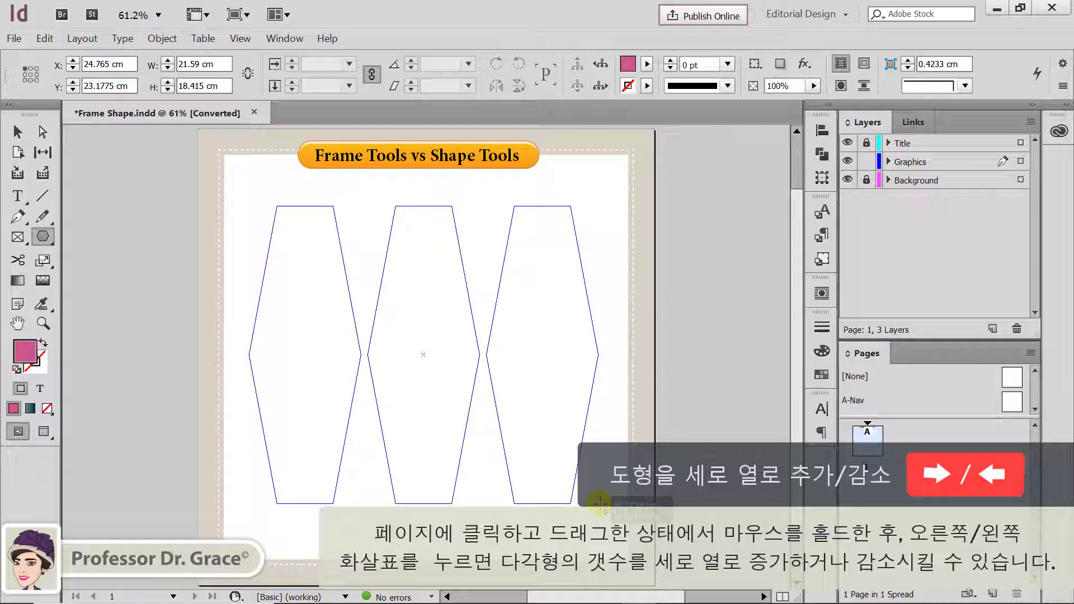
drag(599, 503, 600, 502)
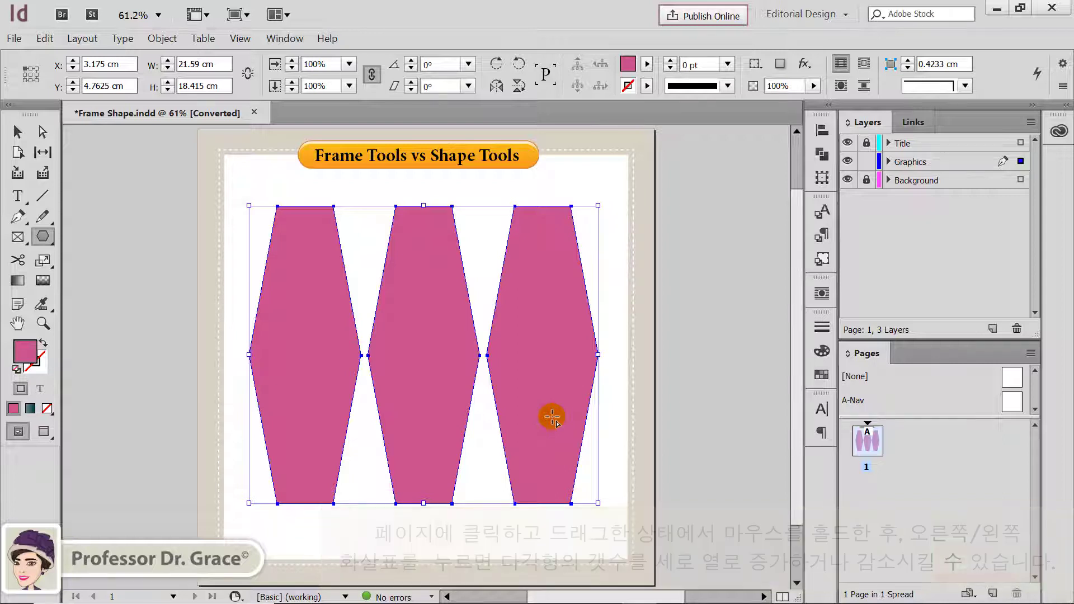
key(Delete)
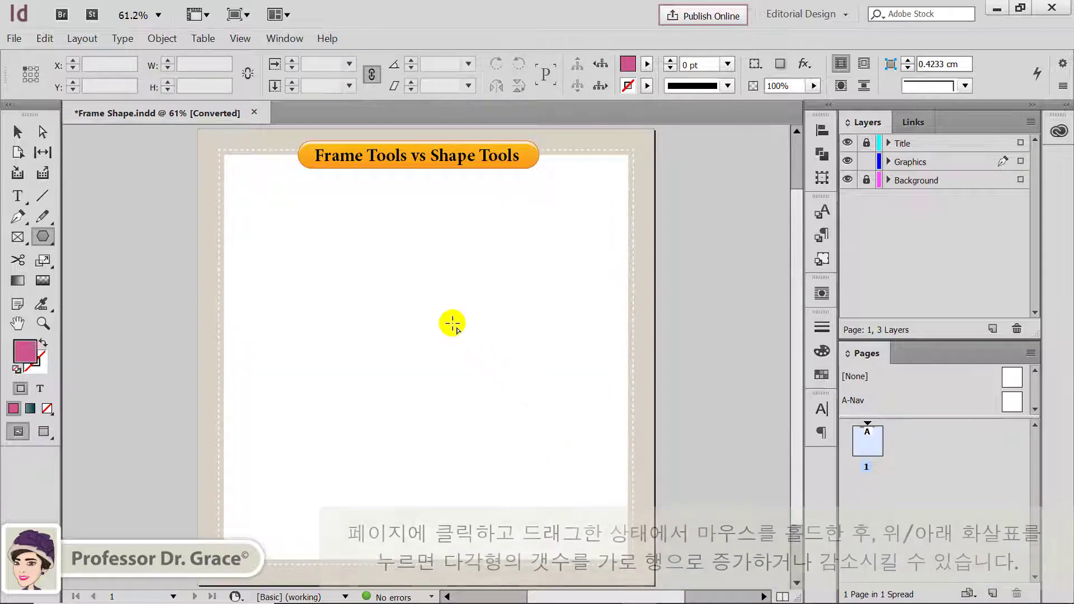
- Start drawing a hexagon about 21.3 × 20.3 cm across the white area and split it into nine rows while still drawing
drag(257, 194, 602, 521)
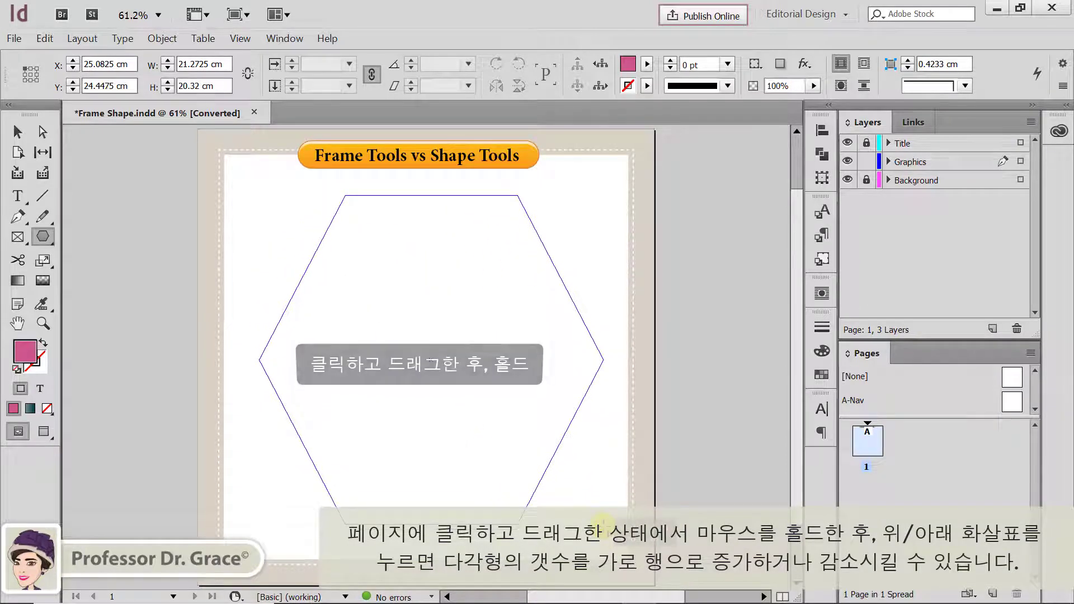
key(Up)
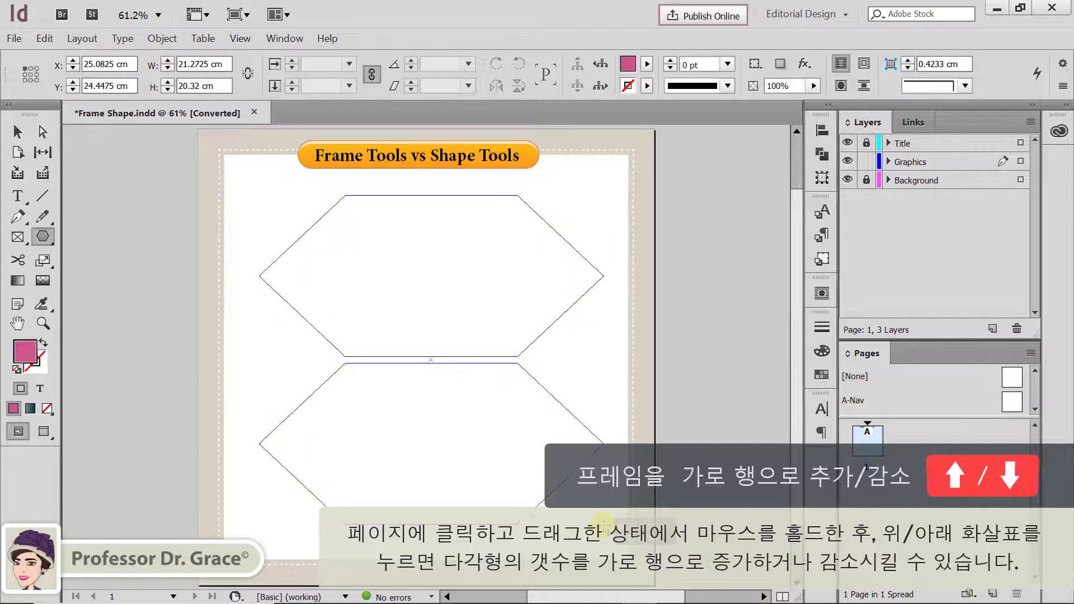
key(Up)
key(Up)
key(Up)
key(Up)
key(Up)
key(Up)
key(Up)
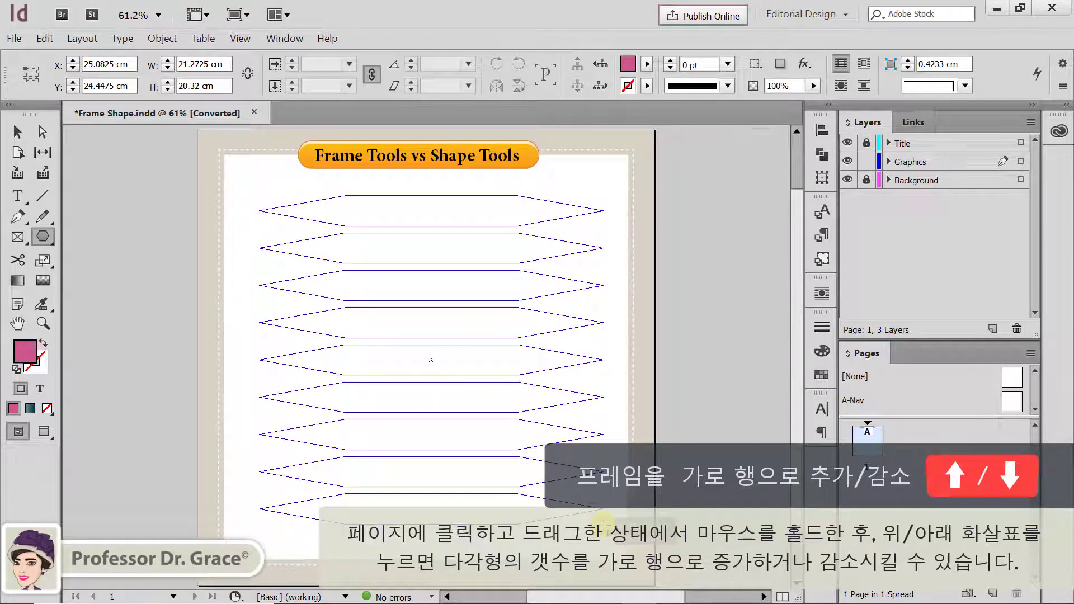
- Reduce the hexagon rows being drawn to three, finish the hexagons and delete them
key(Down)
key(Down)
key(Down)
key(Down)
key(Down)
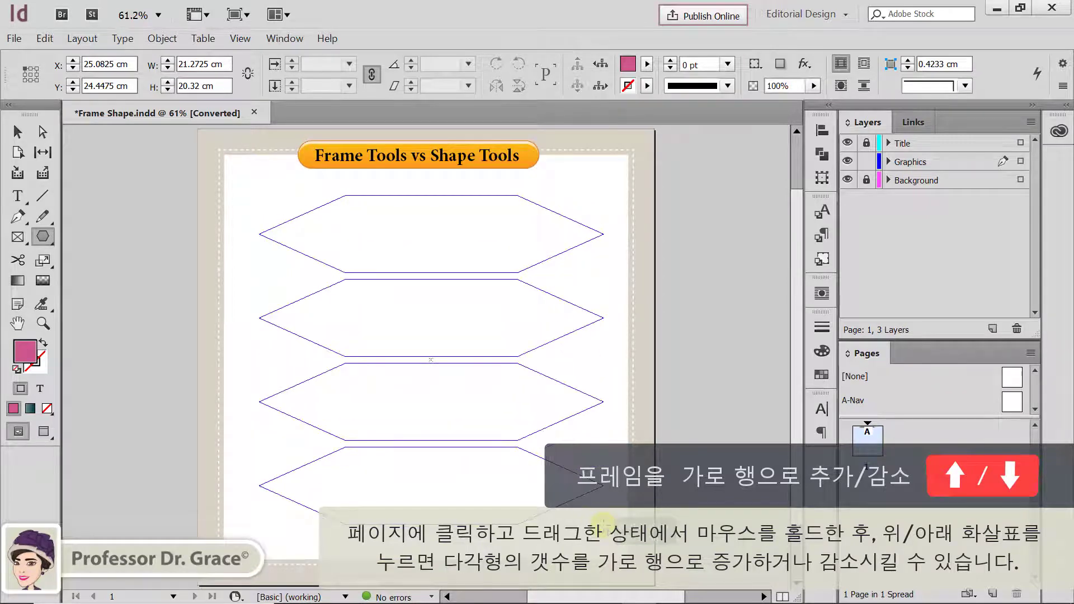
key(Down)
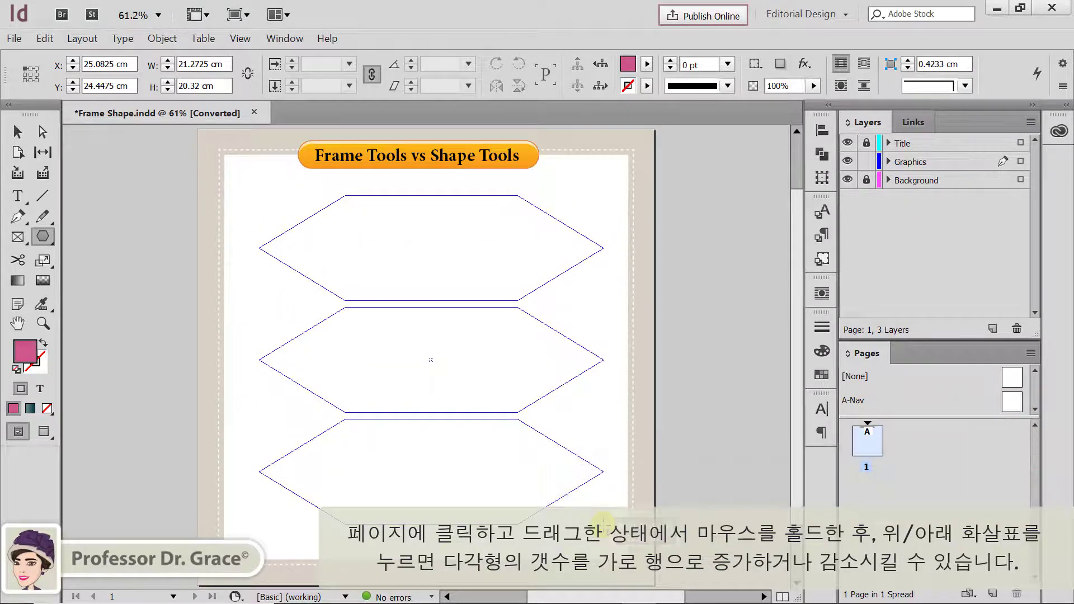
drag(603, 522, 603, 524)
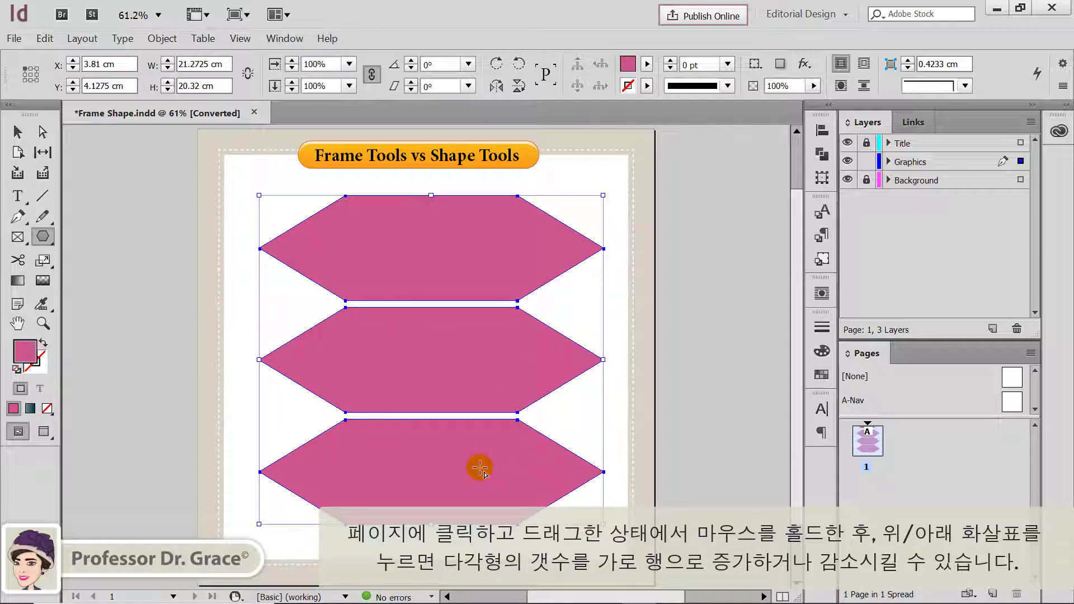
key(Delete)
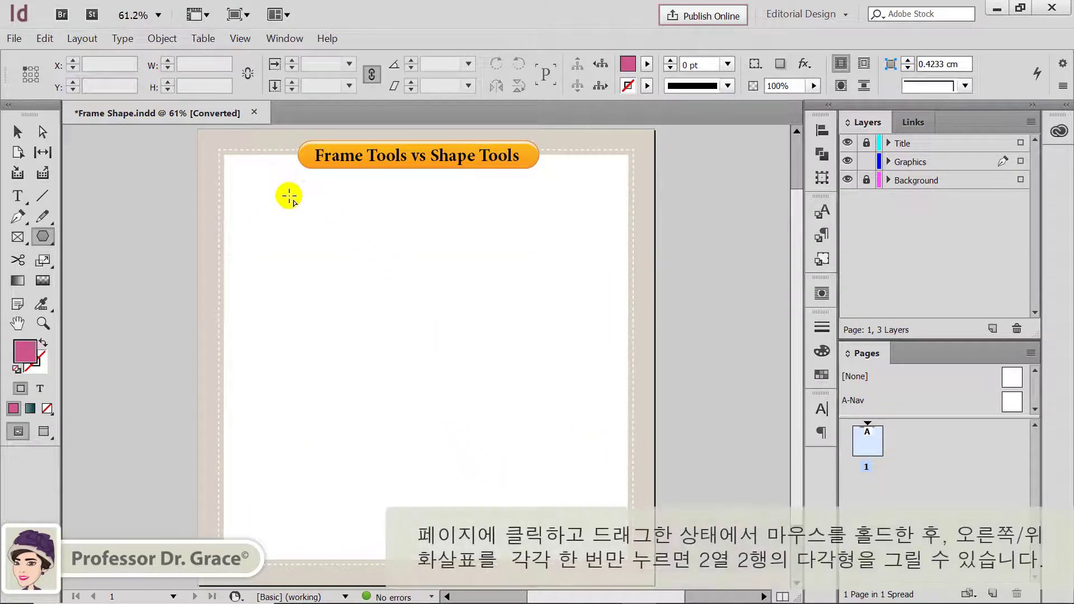
- Draw a grid of hexagons with two columns and two rows, about 20.6 × 17.9 cm overall, in the white area
drag(289, 195, 623, 492)
key(Right)
key(Up)
- Move the hexagon grid to about X 3.8 cm, Y 5.4 cm to centre it in the white area, and delete it
click(16, 132)
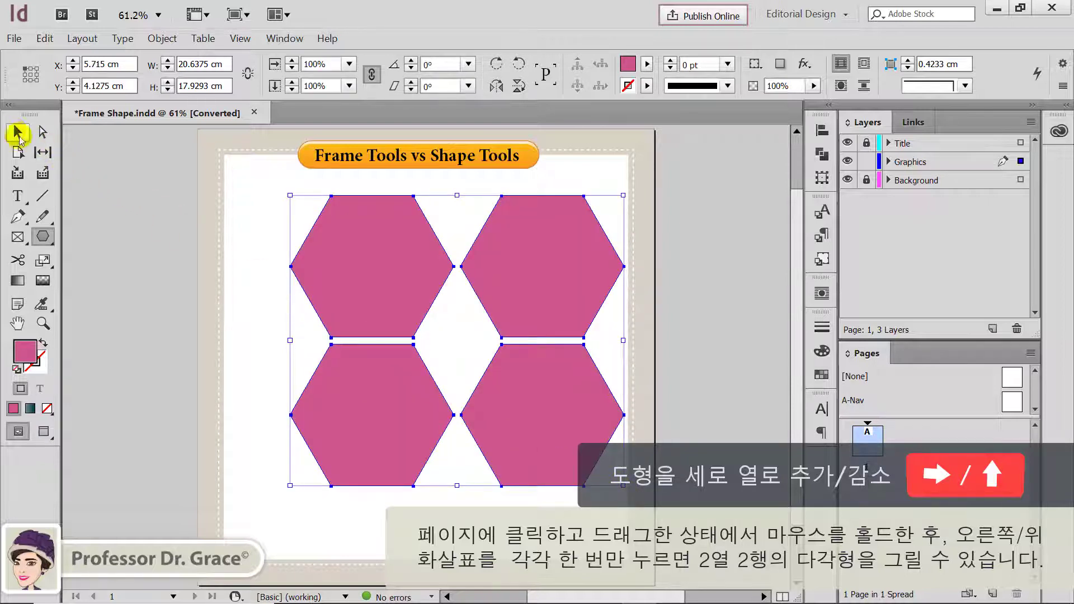
drag(360, 311, 330, 332)
drag(324, 257, 325, 257)
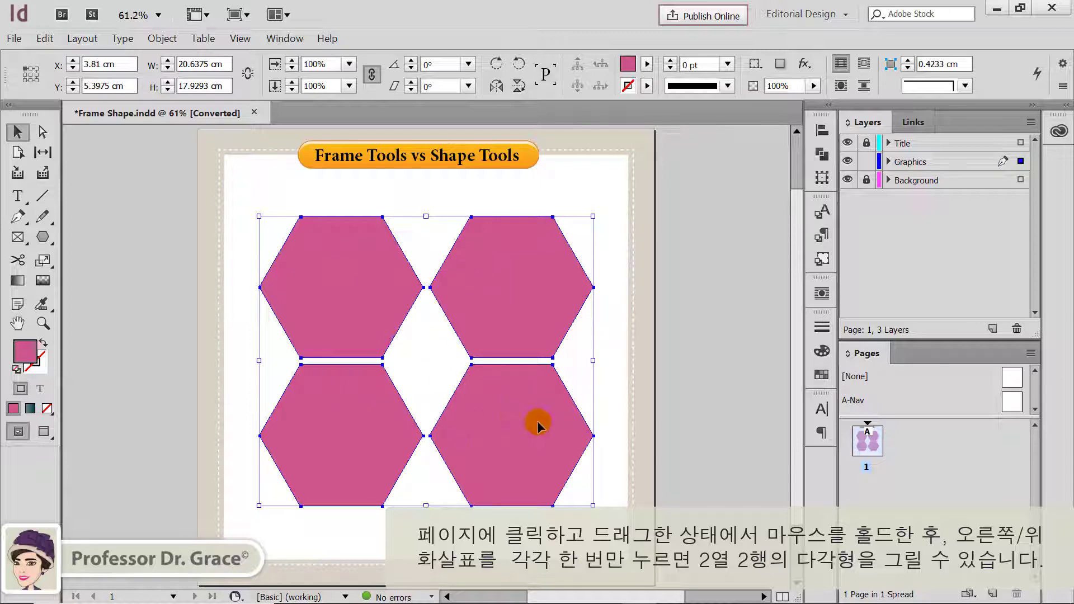
key(Delete)
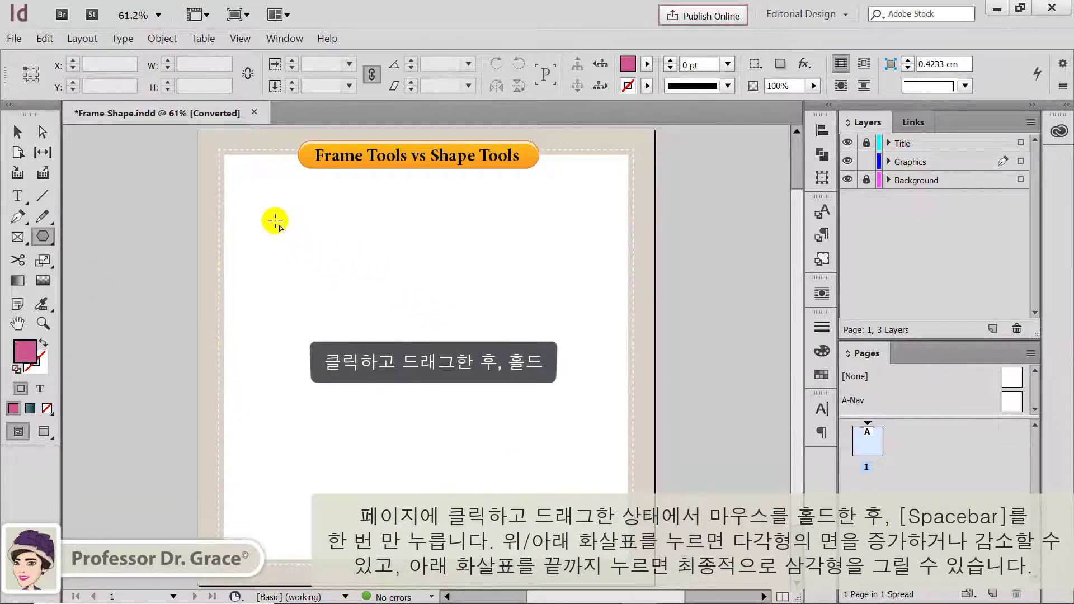
- Start drawing a hexagon about 20 × 17.8 cm in the white area and raise its number of sides to 20 while still drawing
drag(275, 221, 577, 446)
drag(582, 478, 592, 499)
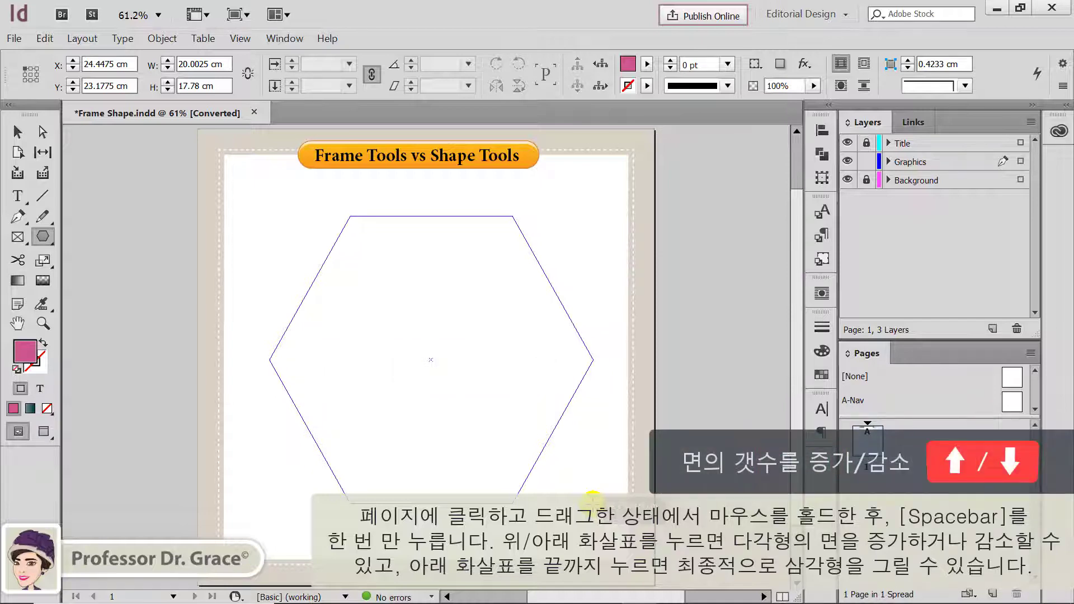
key(Up)
key(Up)
key(Up)
key(Up)
key(Up)
key(Up)
key(Up)
key(Up)
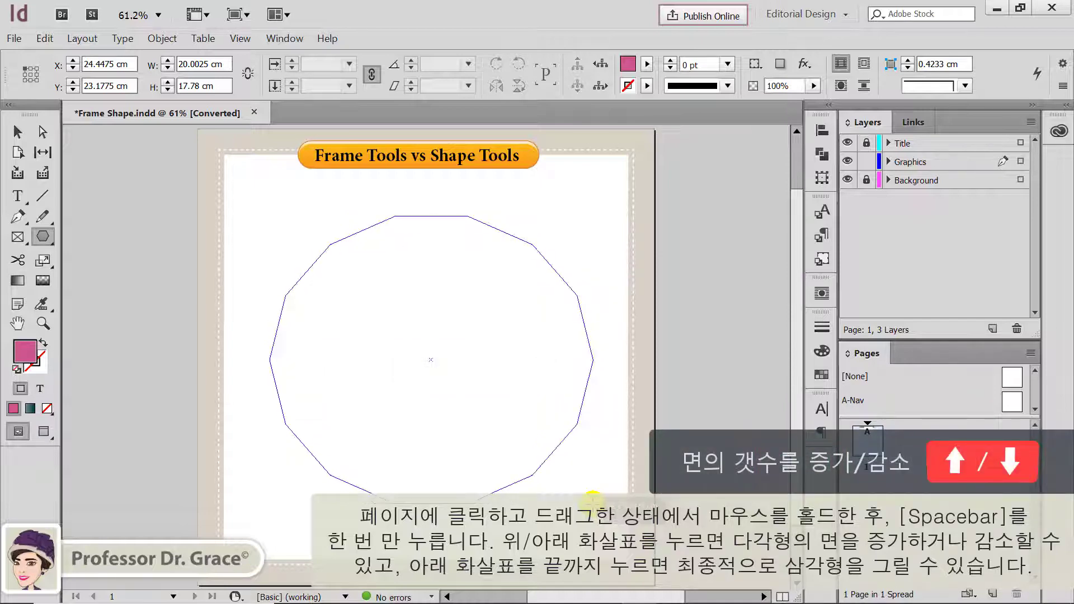
key(Up)
key(Up)
key(Up)
key(Up)
key(Up)
key(Up)
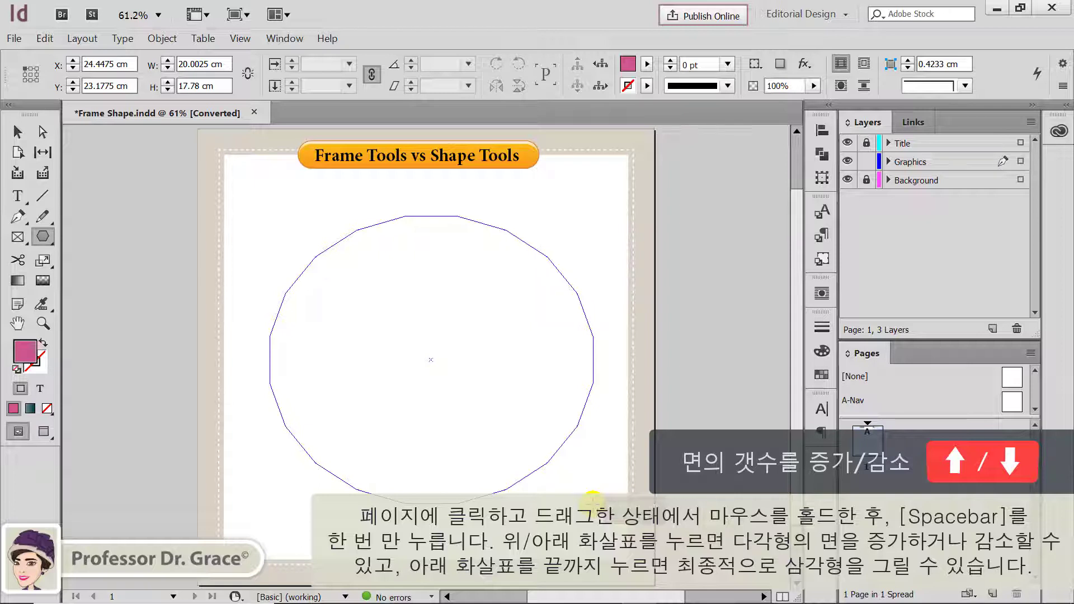
- Reduce the polygon being drawn to three sides, finish the triangle at about 19.7 × 17.8 cm and delete it
key(Down)
key(Down)
key(Down)
key(Down)
key(Down)
key(Down)
key(Down)
key(Down)
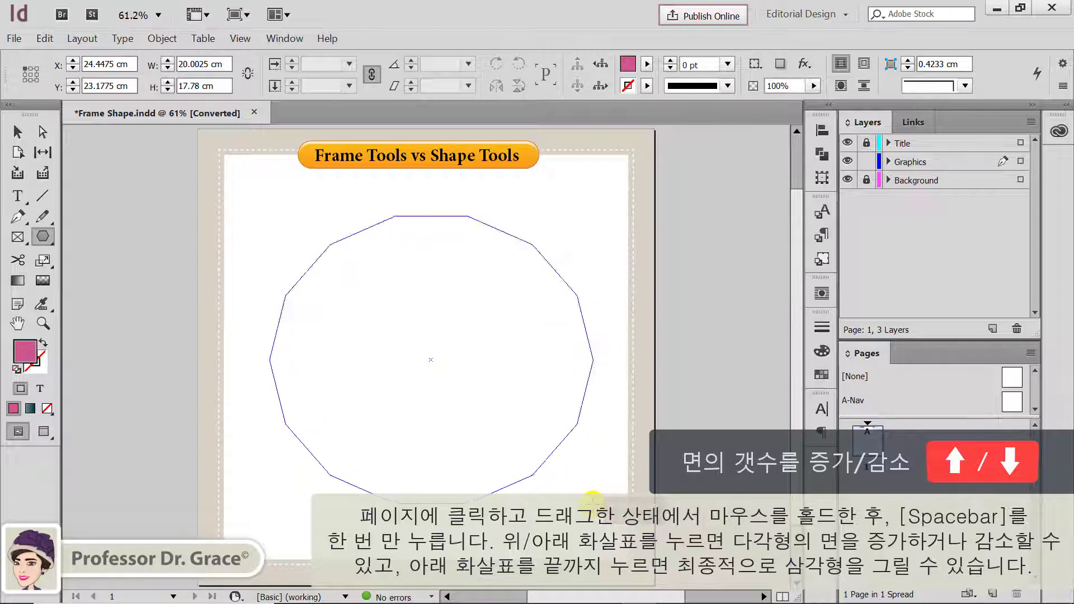
key(Down)
key(Down)
key(Down)
key(Down)
key(Down)
key(Down)
key(Down)
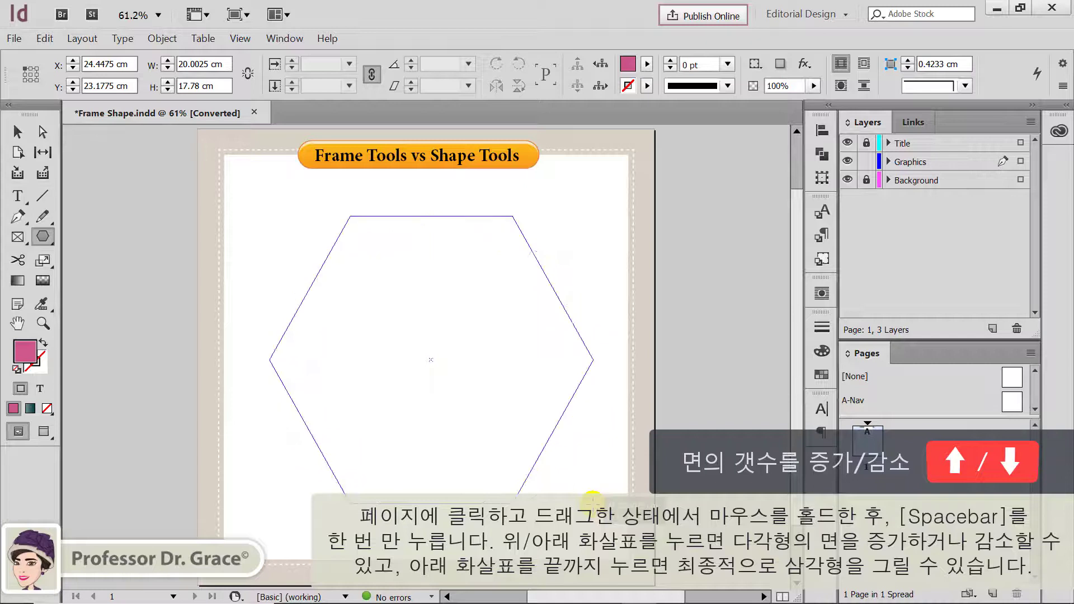
key(Down)
key(Down)
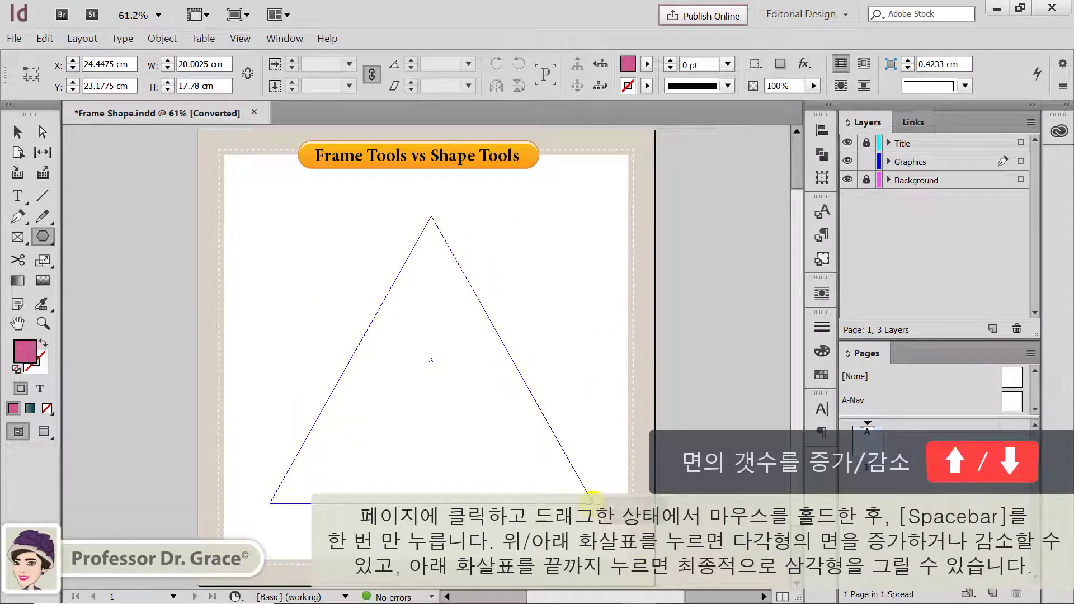
drag(591, 497, 585, 498)
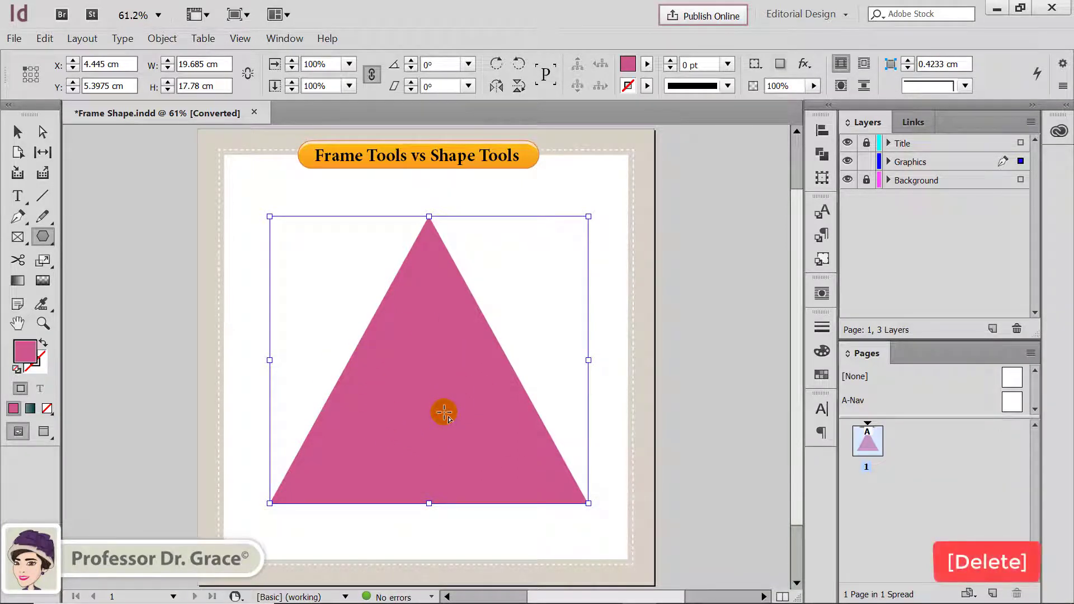
key(Delete)
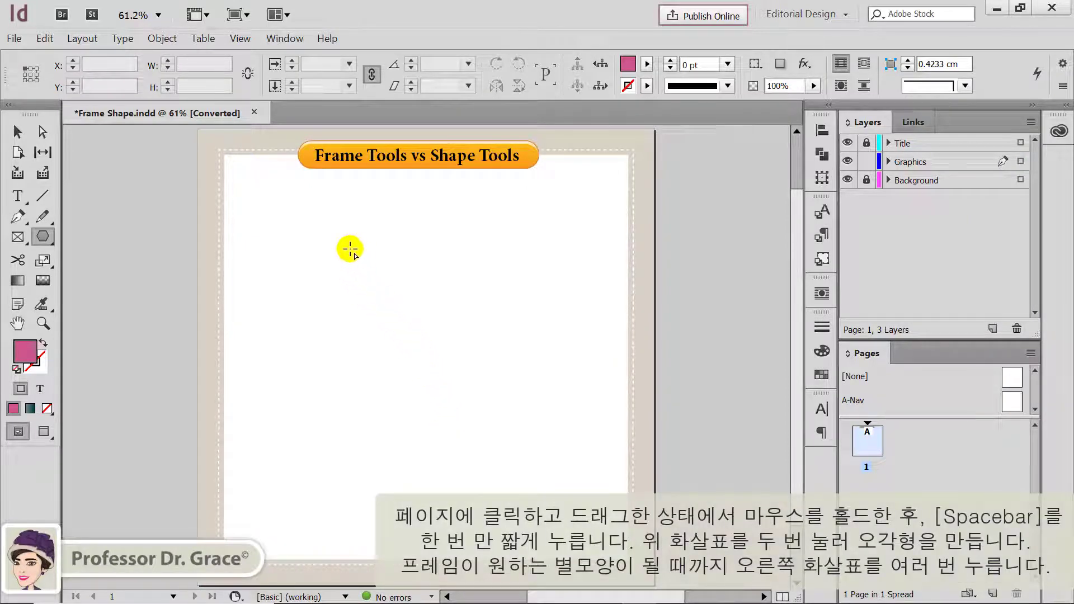
- Start drawing a polygon about 21.3 × 18.7 cm across the white area and raise it to five sides while still drawing
mouse_move(255, 212)
mouse_down()
mouse_move(431, 408)
mouse_move(609, 524)
mouse_move(597, 513)
mouse_up()
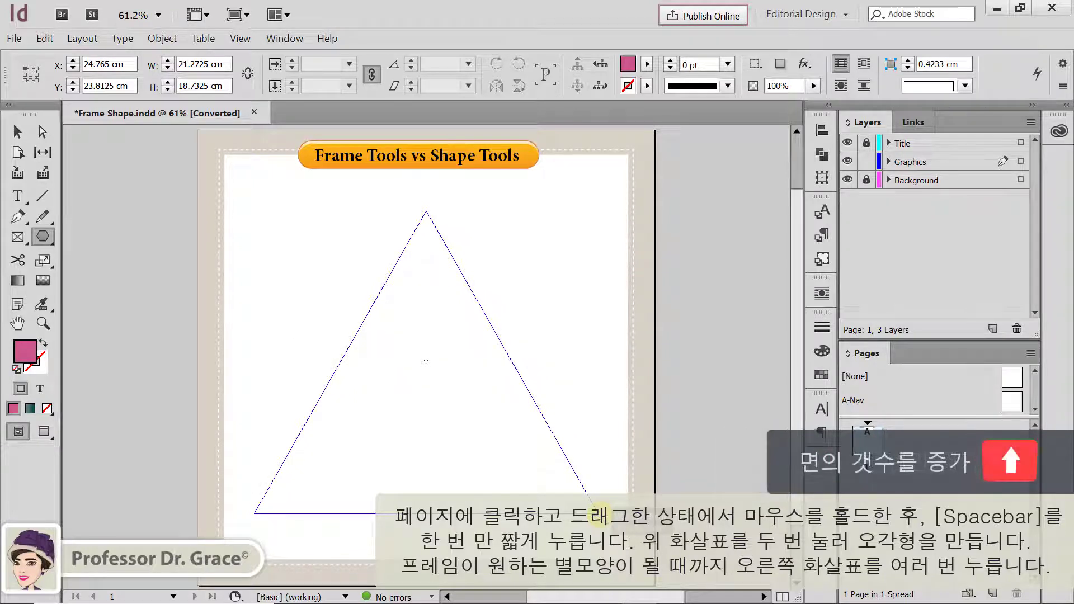
key(Up)
key(Up)
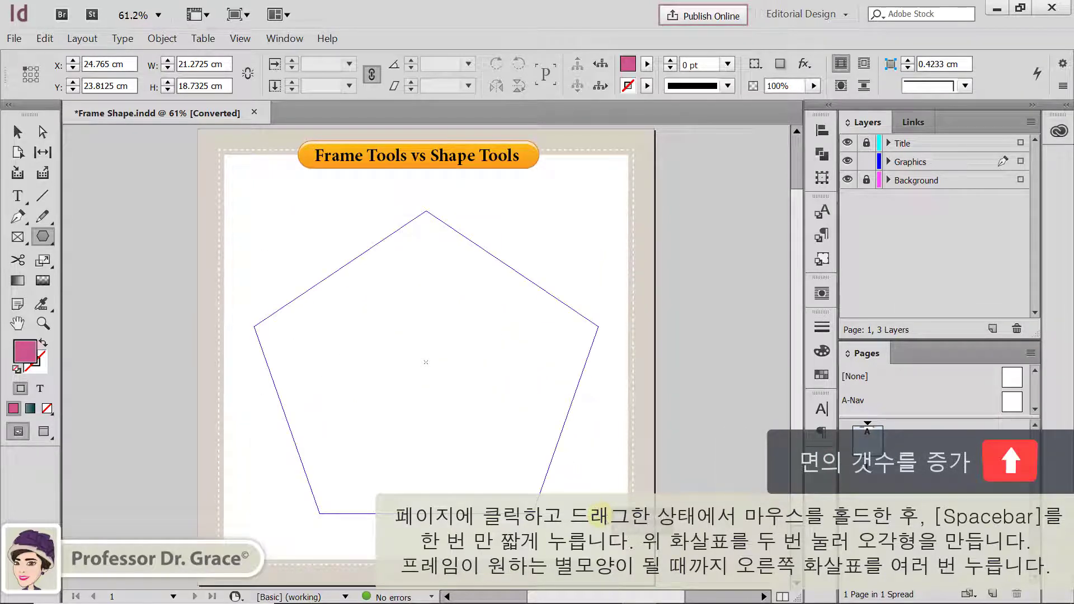
- Inset the pentagon being drawn into a five-pointed star, finish it at about 21.3 × 18.7 cm and delete it
key(Right)
key(Right)
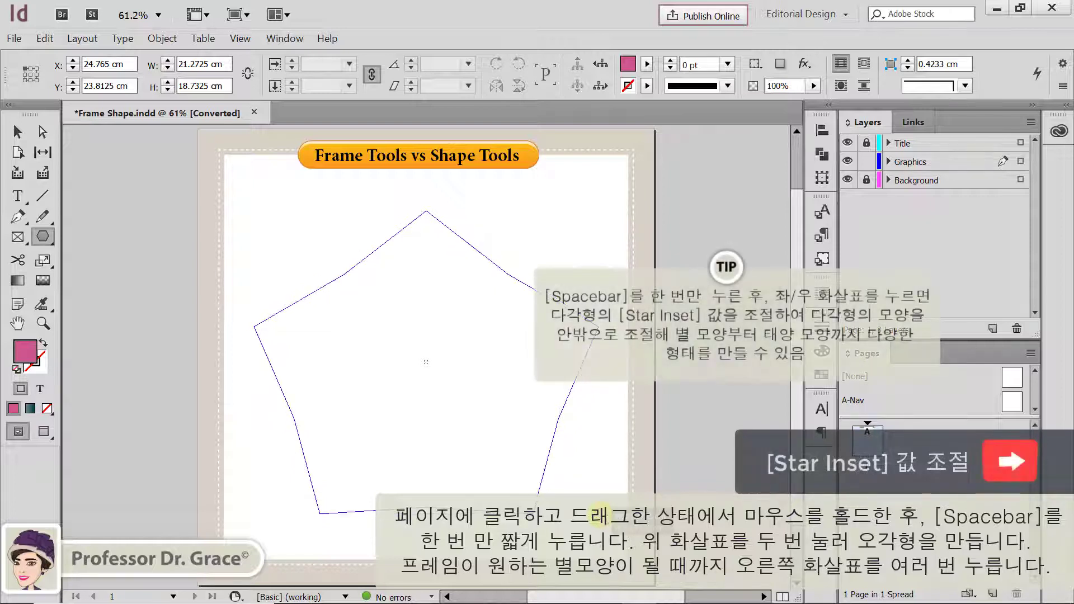
key(Right)
key(Right)
key(Right)
key(Right)
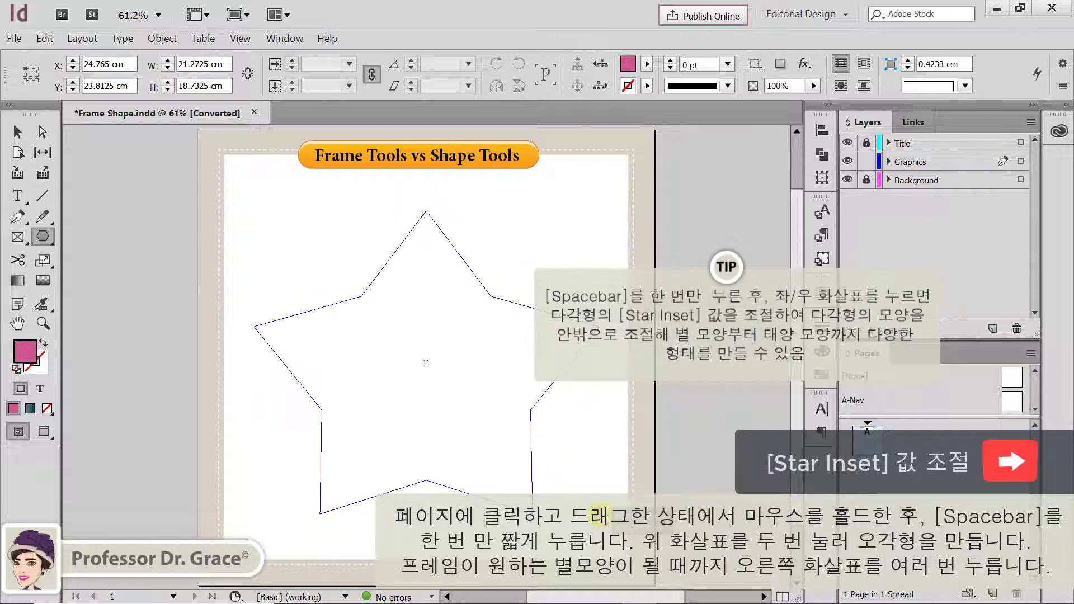
key(Left)
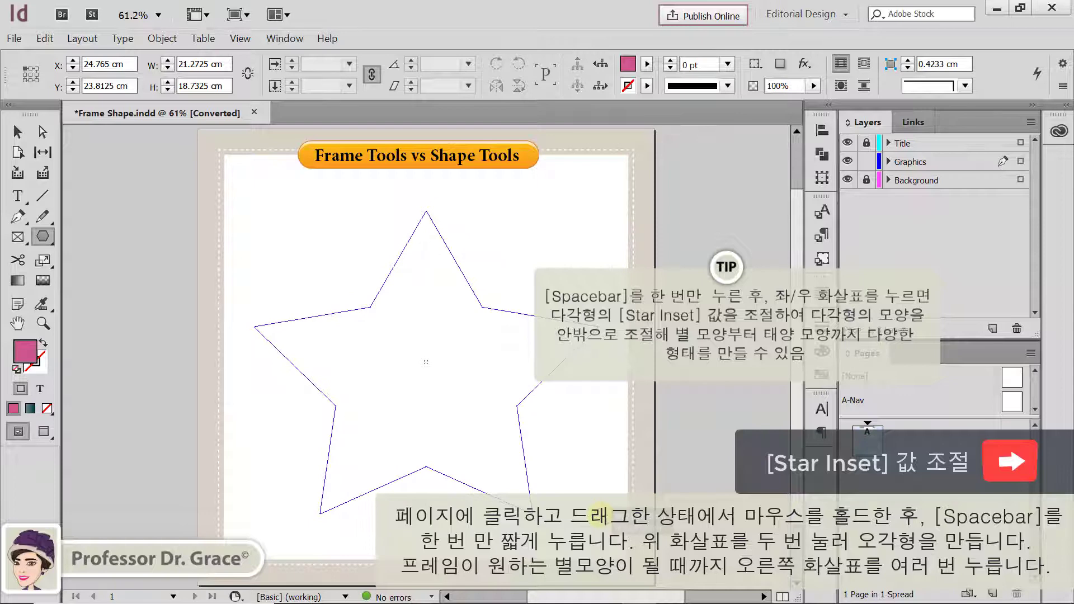
drag(598, 513, 598, 513)
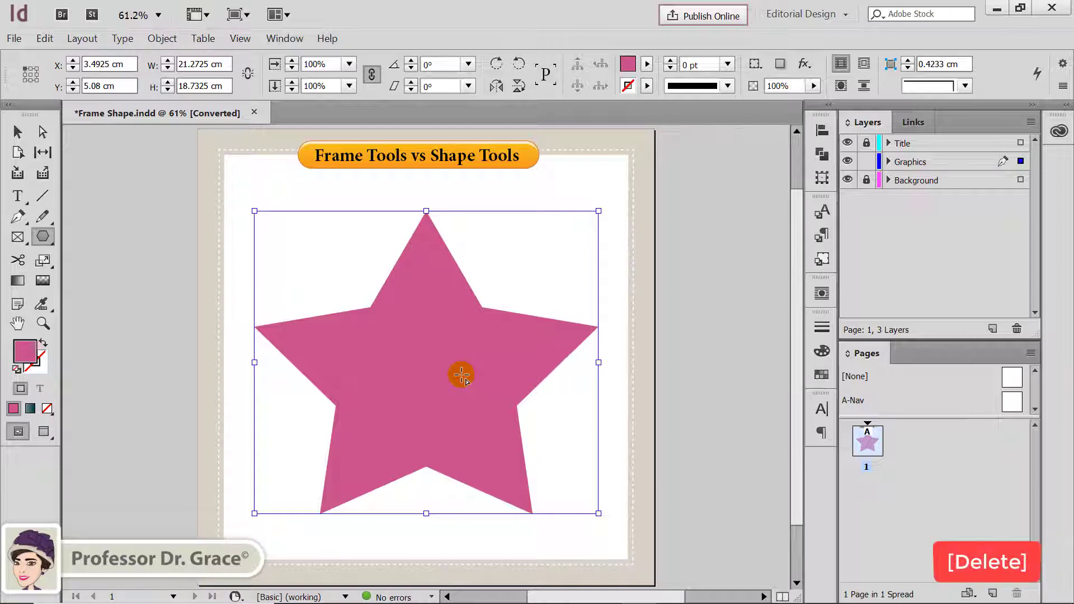
key(Delete)
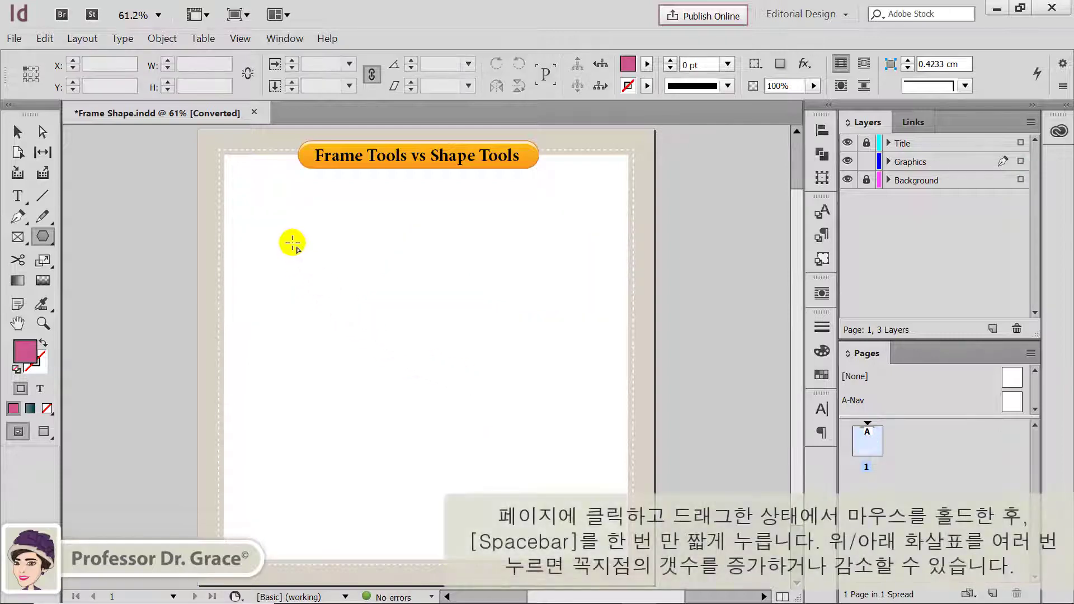
- Start drawing a star about 19.4 × 17.8 cm in the white area and raise it to about 28 points while still drawing
mouse_move(274, 216)
mouse_down()
mouse_move(516, 439)
mouse_move(577, 478)
mouse_move(586, 500)
mouse_up()
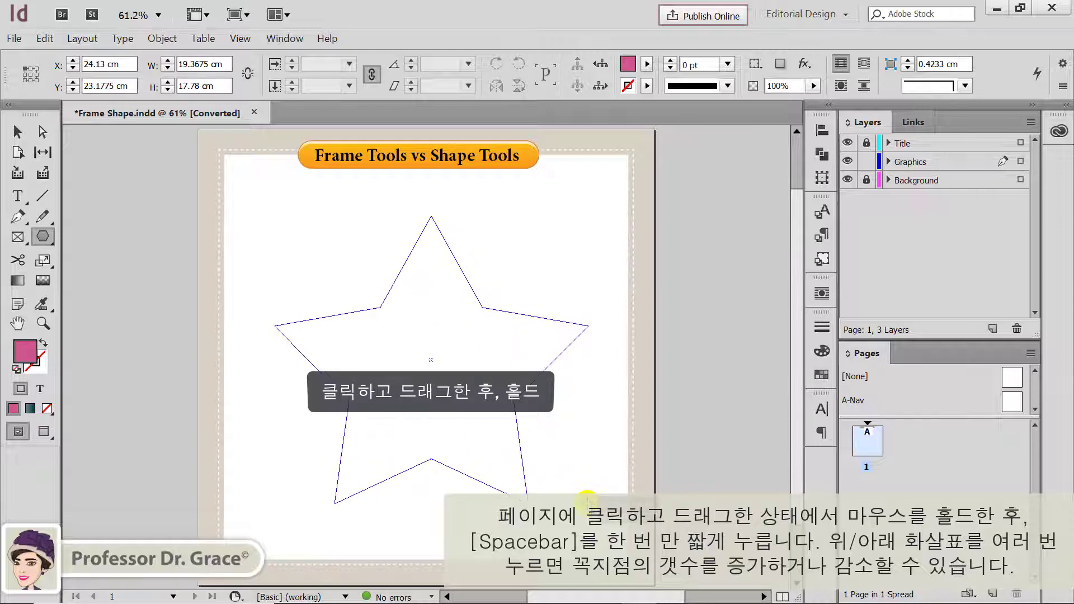
key(shift)
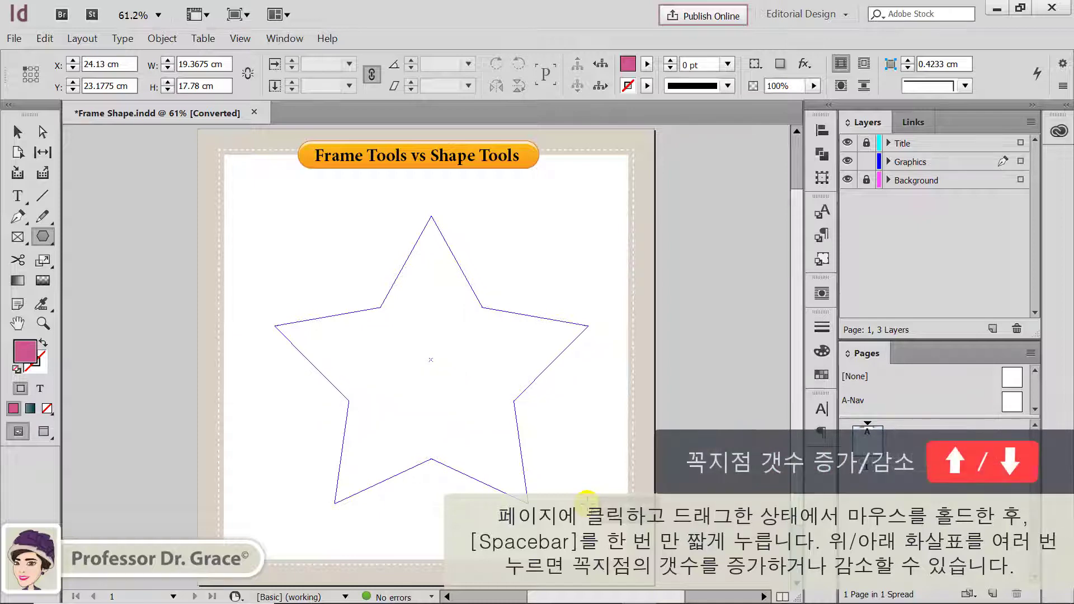
key(Up)
key(Up)
key(Up)
key(Up)
key(Up)
key(Up)
key(Up)
key(Up)
key(Up)
key(Up)
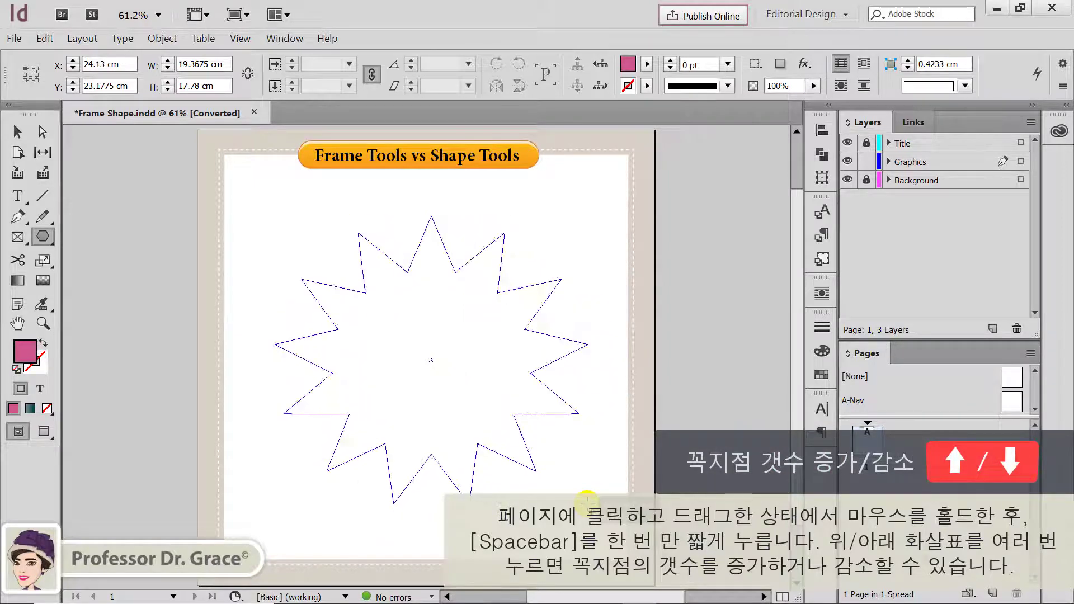
key(Up)
key(Up)
key(Up)
key(Up)
key(Up)
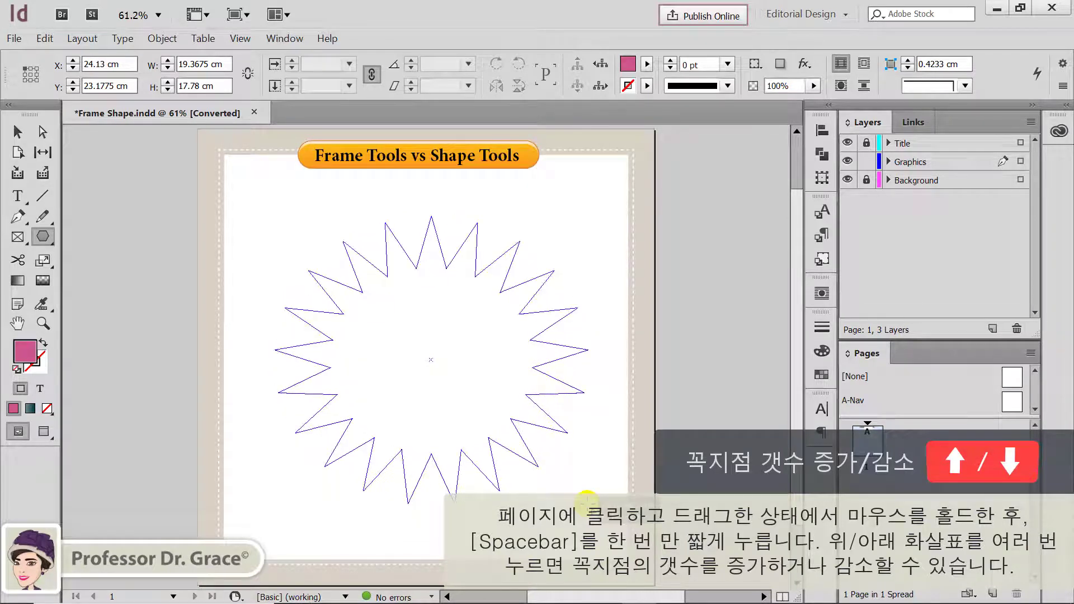
key(Up)
key(Up)
key(Up)
key(Up)
key(Up)
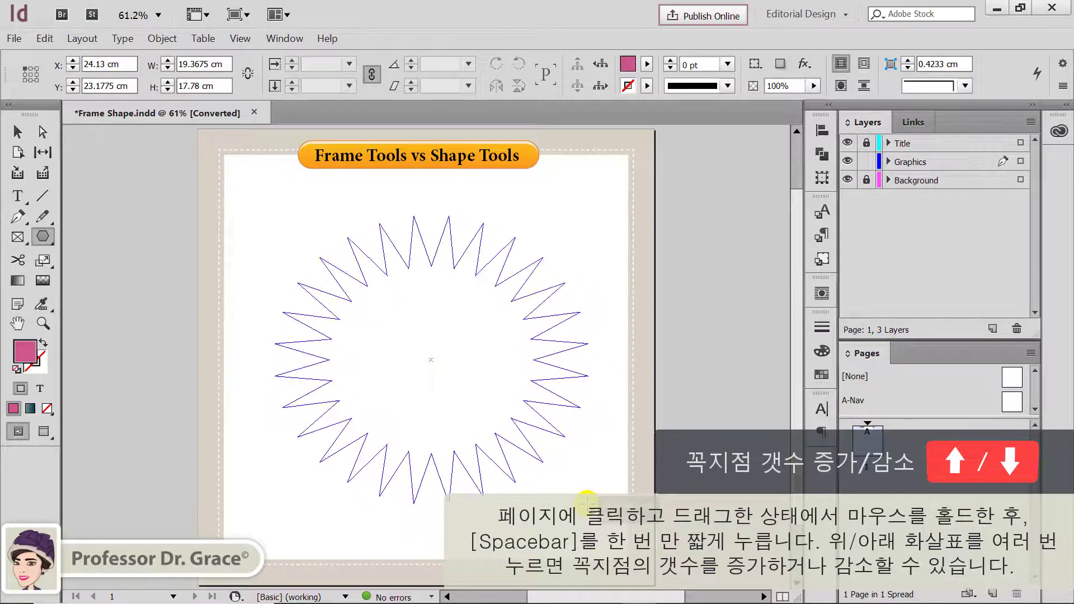
- Lower the star being drawn to about 17 points, finish it with 21 points and delete it
key(Down)
key(Down)
key(Down)
key(Down)
key(Down)
key(Down)
key(Down)
key(Down)
key(Down)
key(Down)
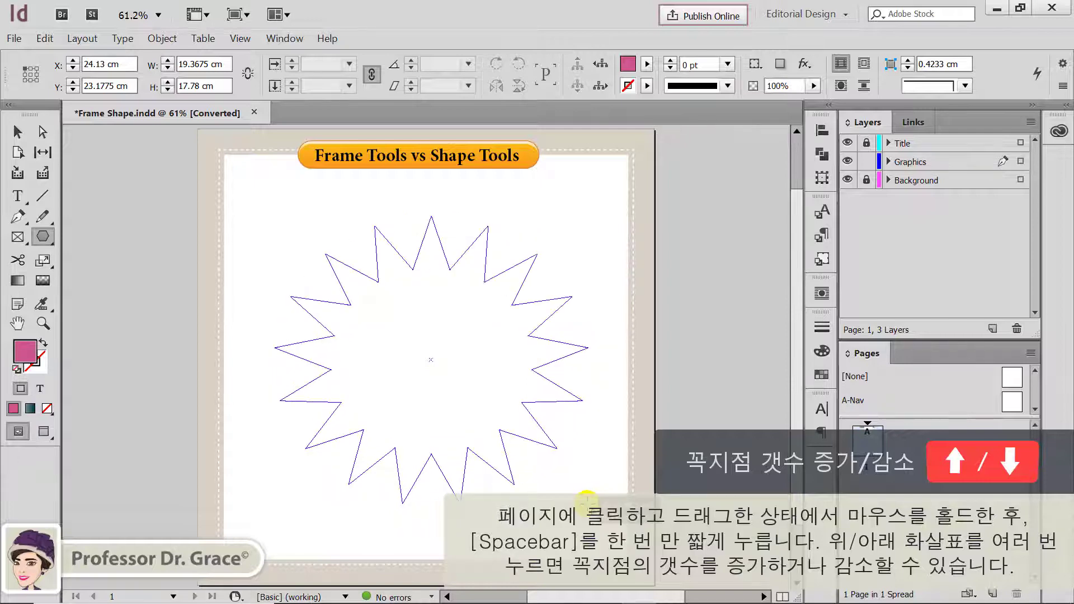
key(Up)
key(Up)
key(Up)
key(Up)
drag(587, 500, 587, 500)
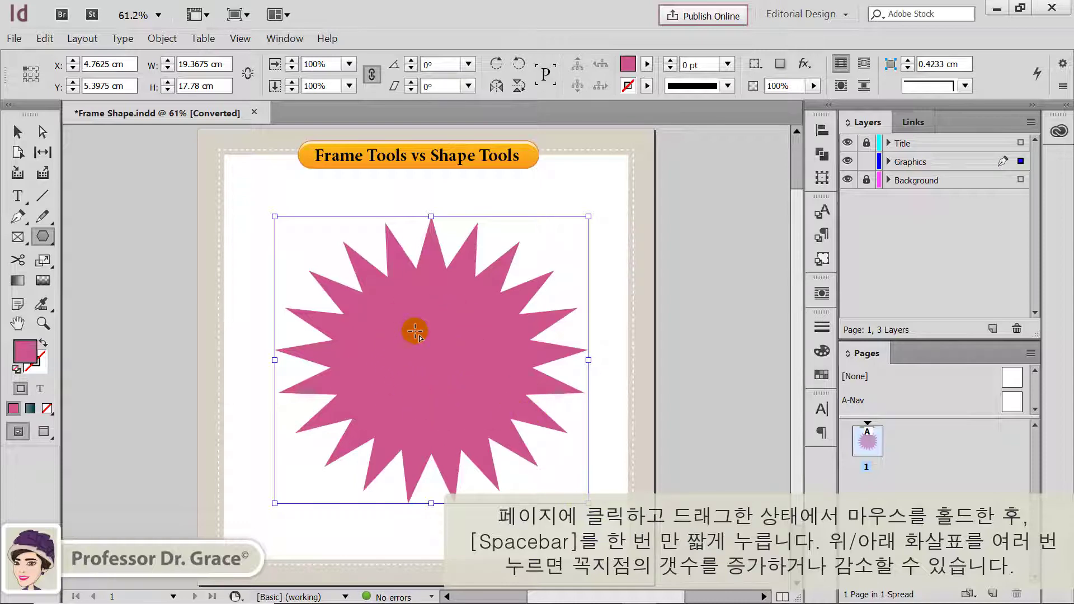
key(Delete)
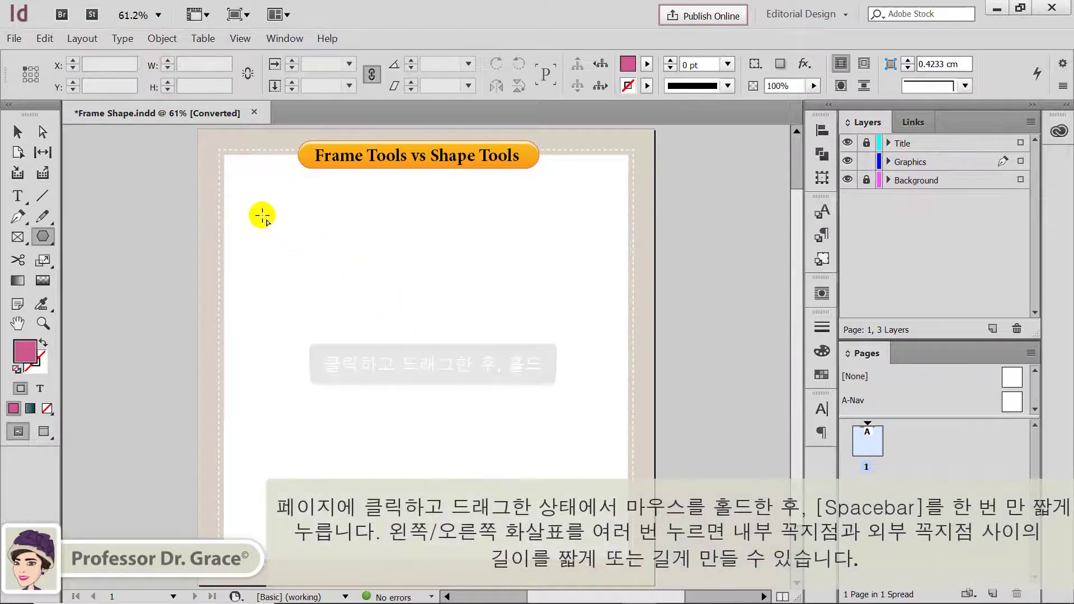
- Start drawing a 21-point star about 21 × 18.7 cm and increase its star inset until the points are hair-thin spikes while still drawing
drag(262, 209, 597, 514)
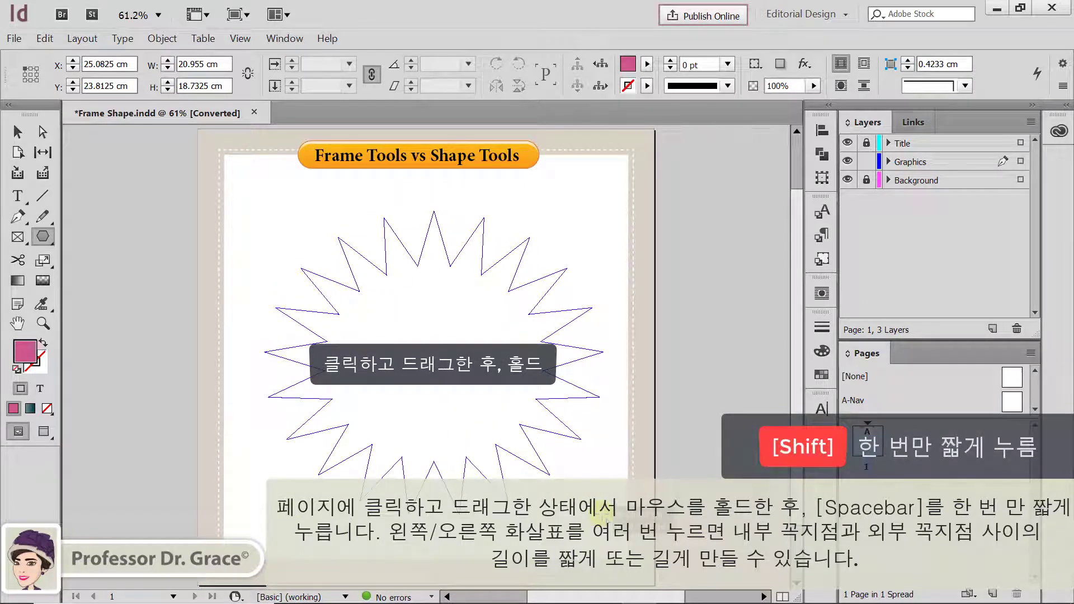
key(Right)
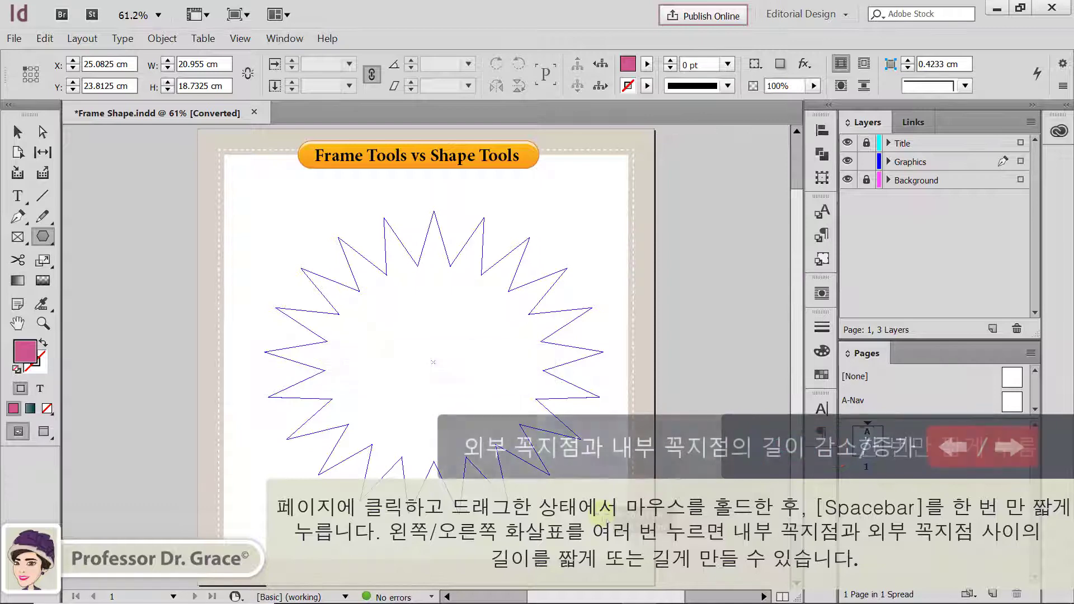
key(Right)
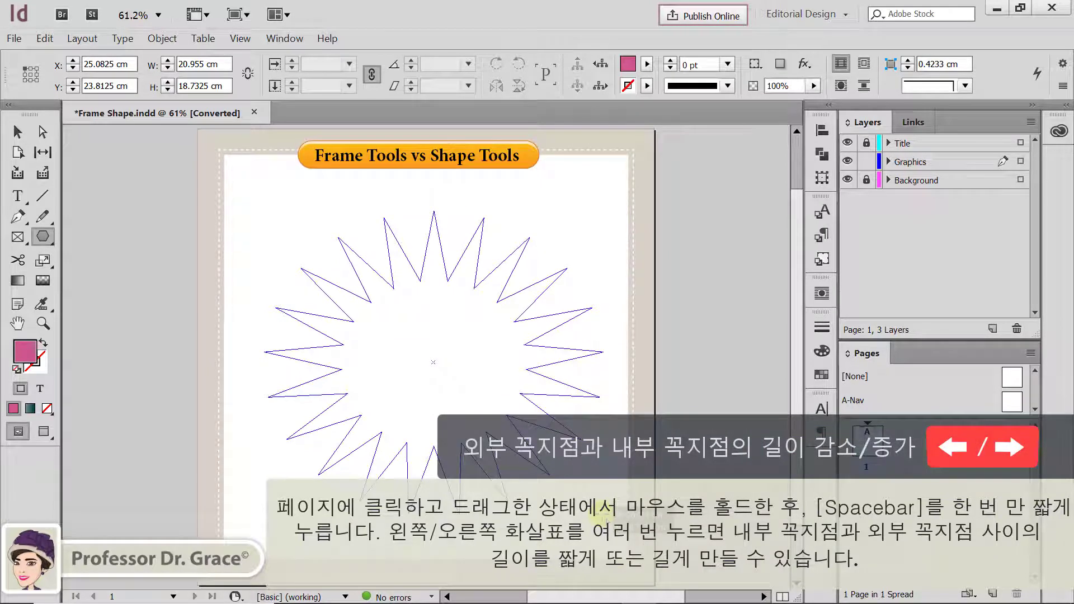
key(Right)
key(Right)
key(Right)
key(Right)
key(Right)
key(Right)
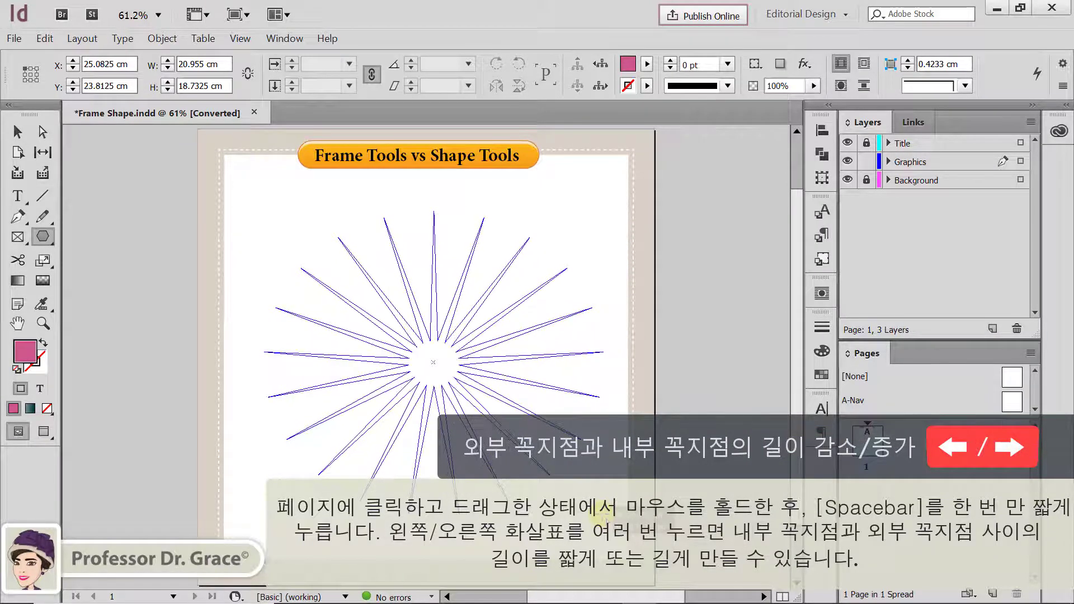
key(Right)
key(Right)
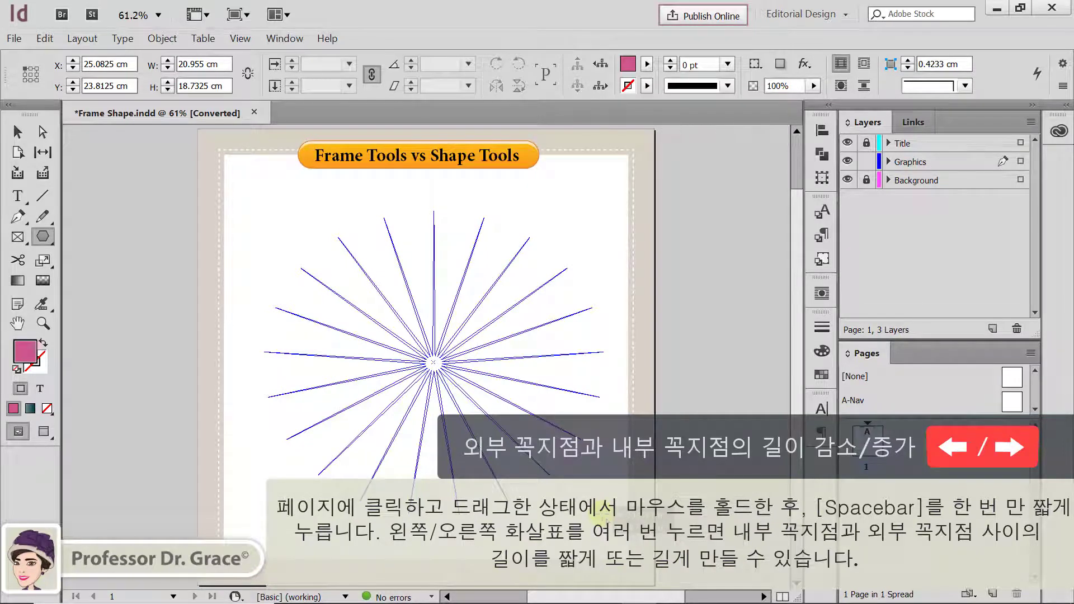
- Reduce the star inset of the shape being drawn to 5%, finish it at about 21 × 18.7 cm and delete it
key(Left)
key(Left)
key(Left)
key(Left)
key(Left)
key(Left)
key(Left)
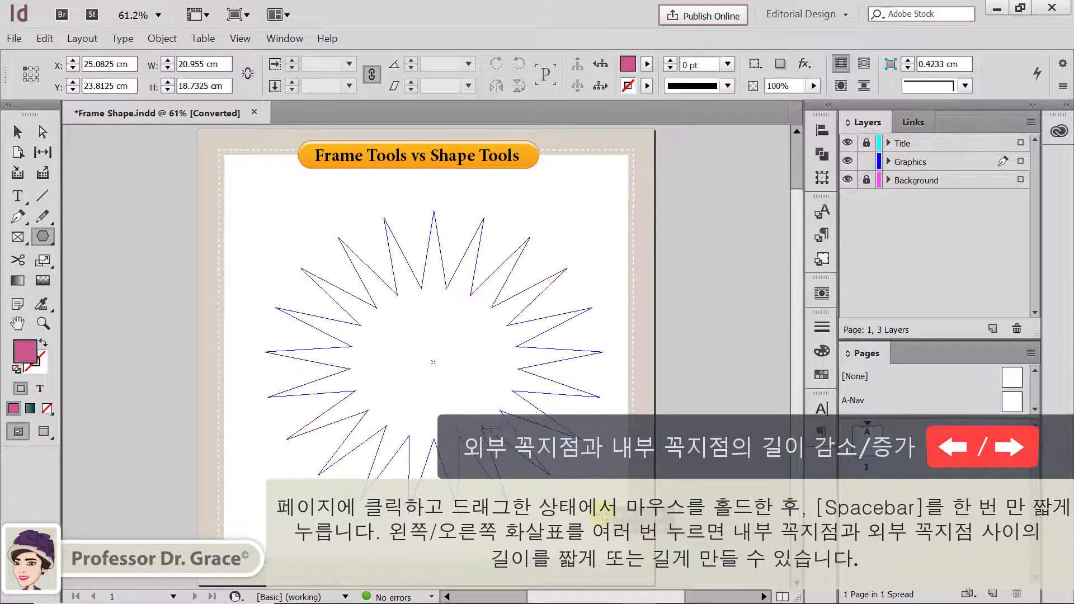
key(Left)
key(Left)
key(Left)
key(Left)
key(Left)
key(Left)
key(Left)
key(Left)
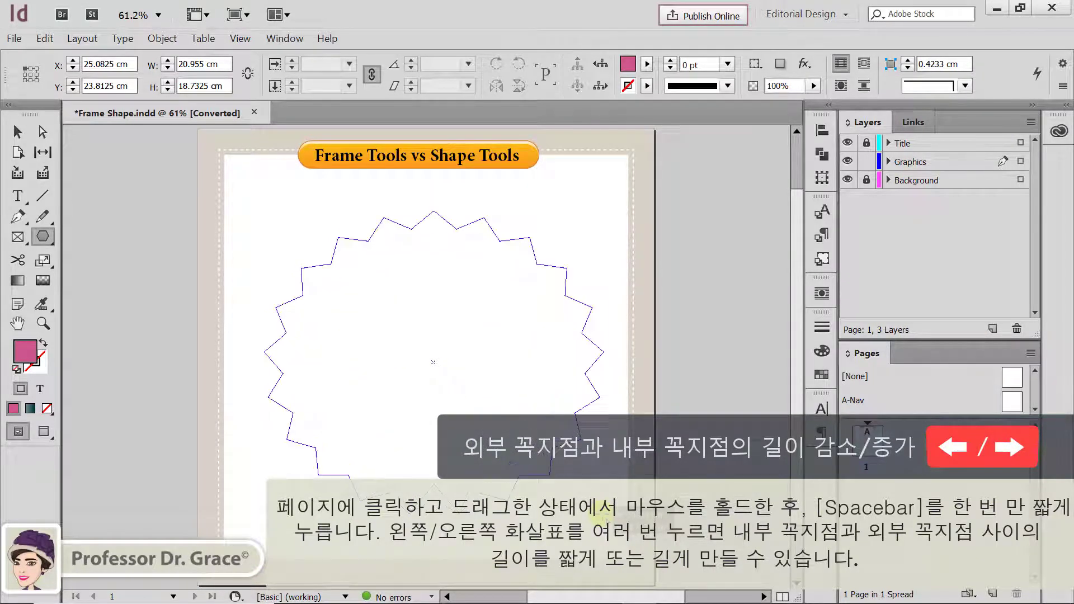
drag(603, 512, 603, 512)
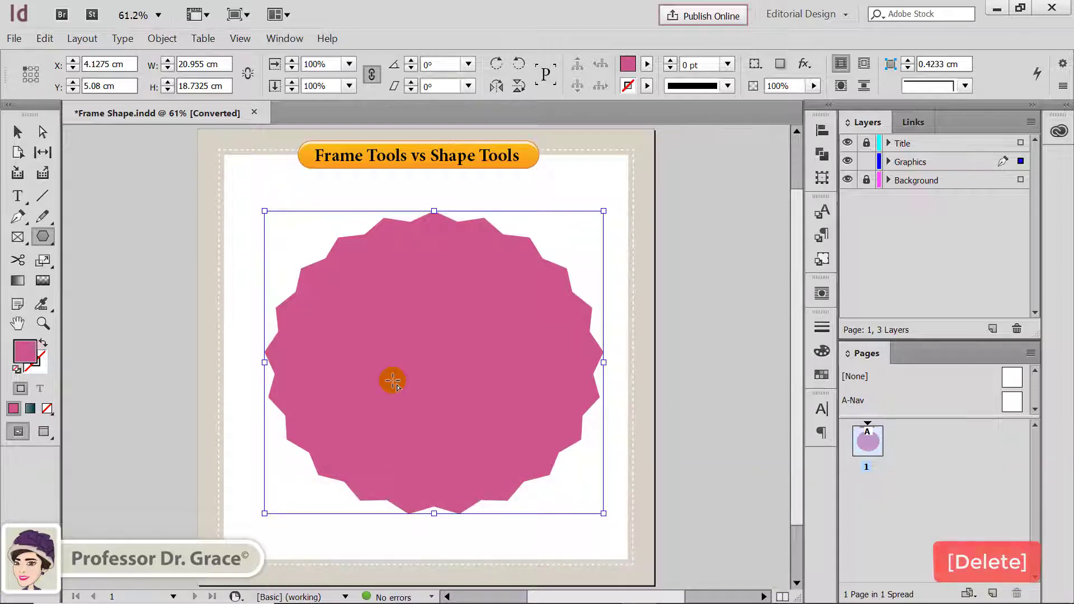
key(Delete)
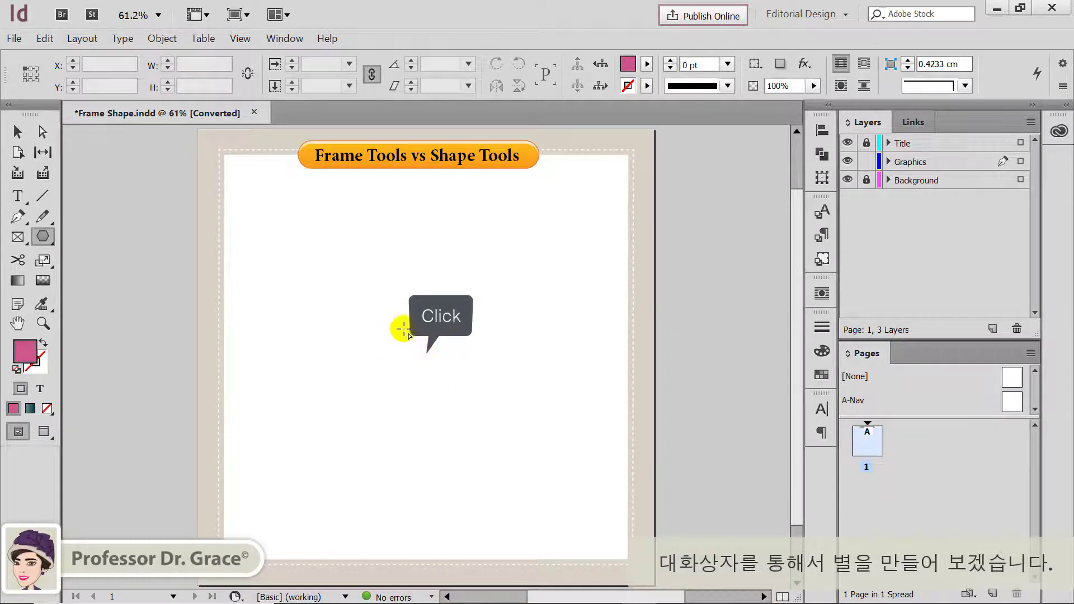
- Create a 15 × 15 cm polygon with 5 sides and 30% star inset, and centre it at about X 6.3 cm, Y 6.3 cm
click(424, 358)
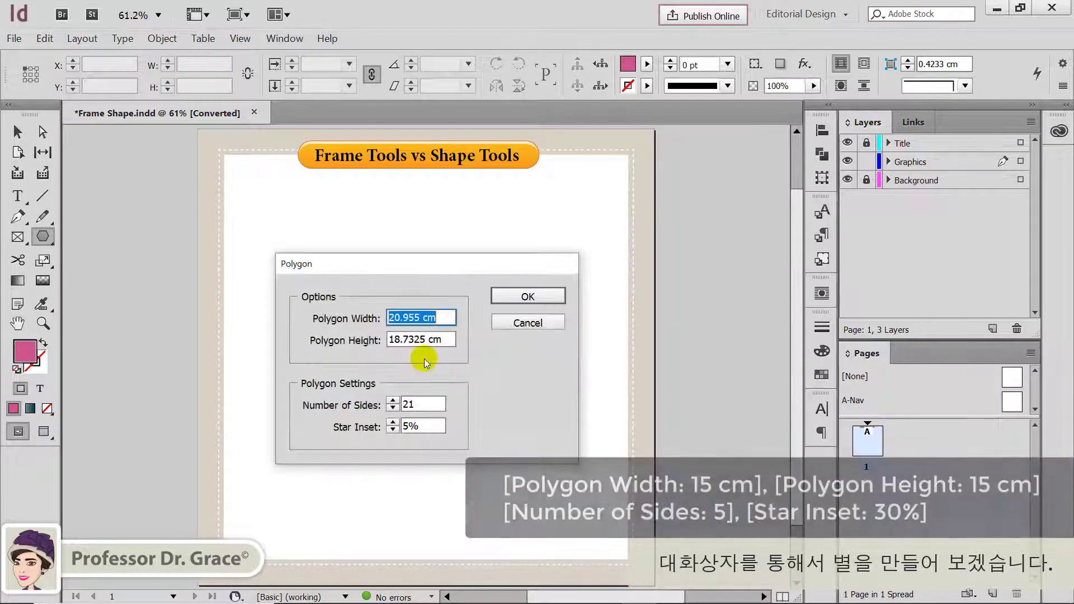
text(15)
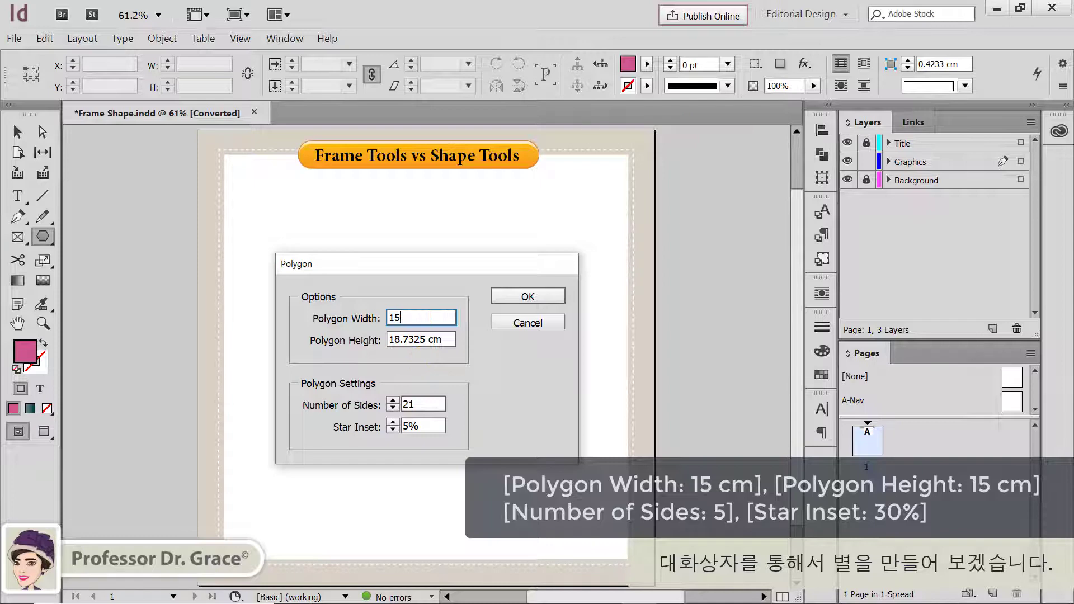
key(Tab)
text(15)
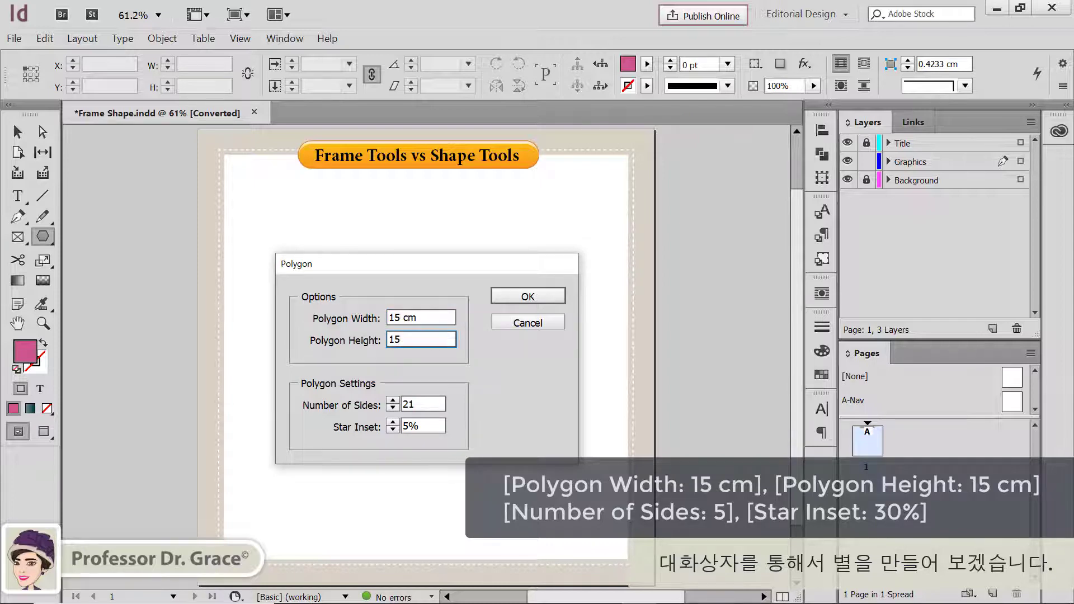
key(Tab)
key(Tab)
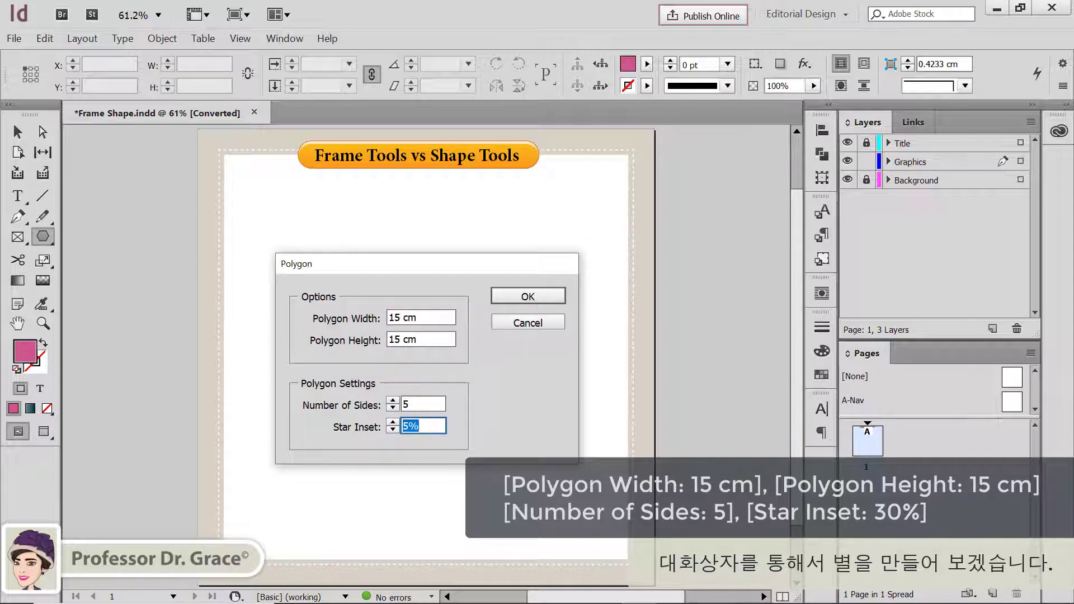
text(30)
key(Tab)
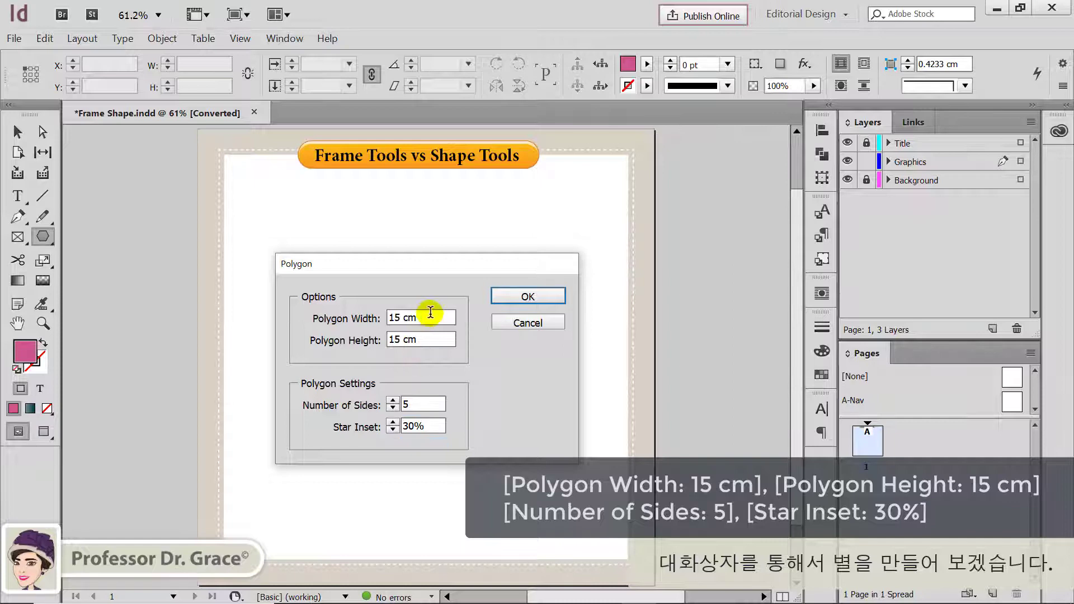
click(541, 297)
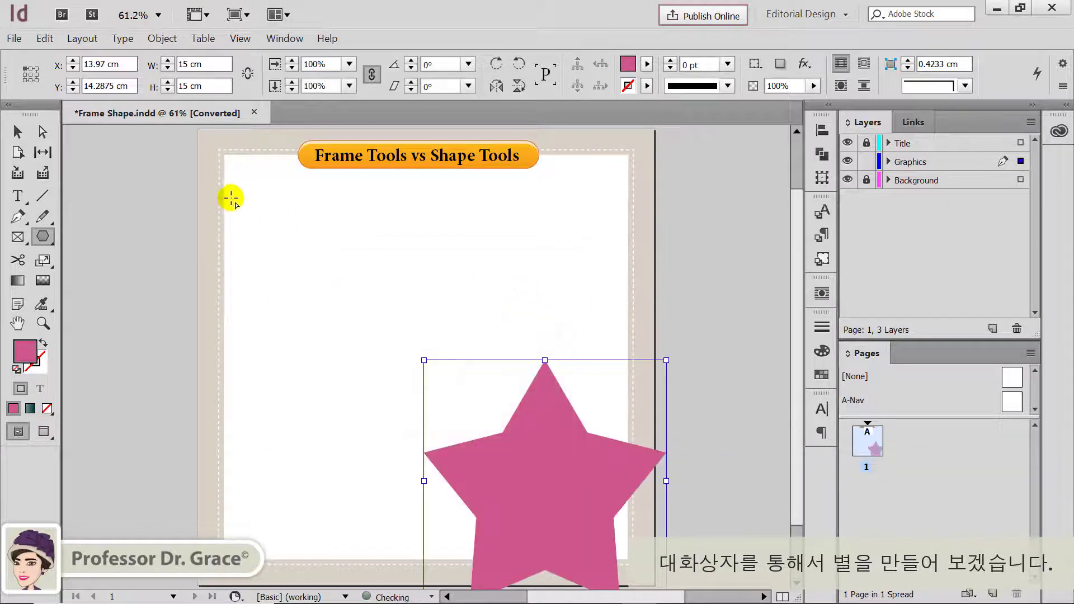
click(16, 131)
drag(576, 472, 434, 343)
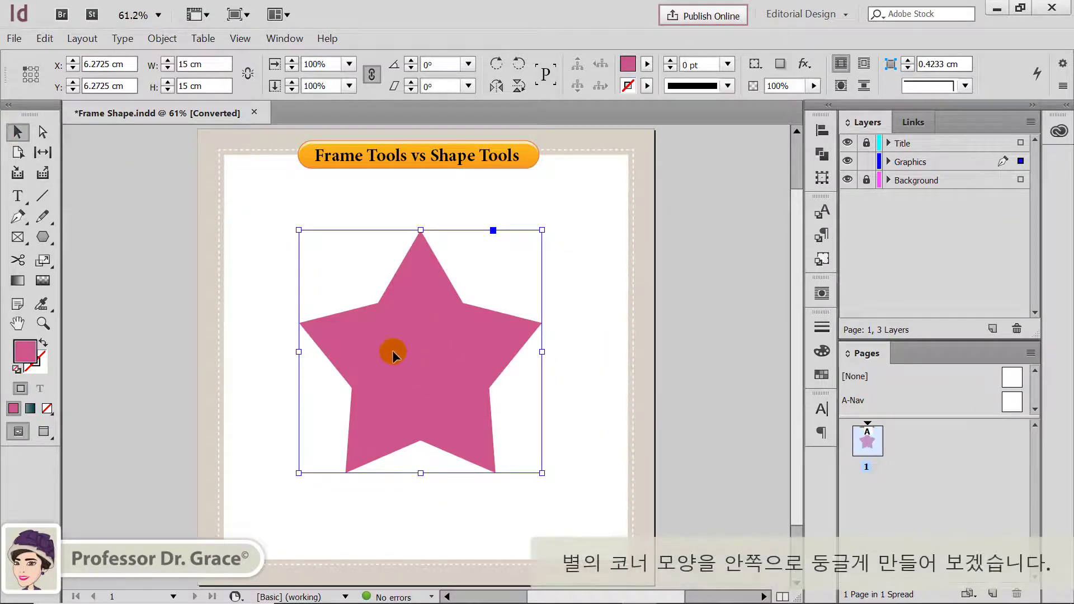
- Give the star Inverse Rounded corners of 1.5 cm, compare it with and without the preview, then apply and deselect it
click(158, 40)
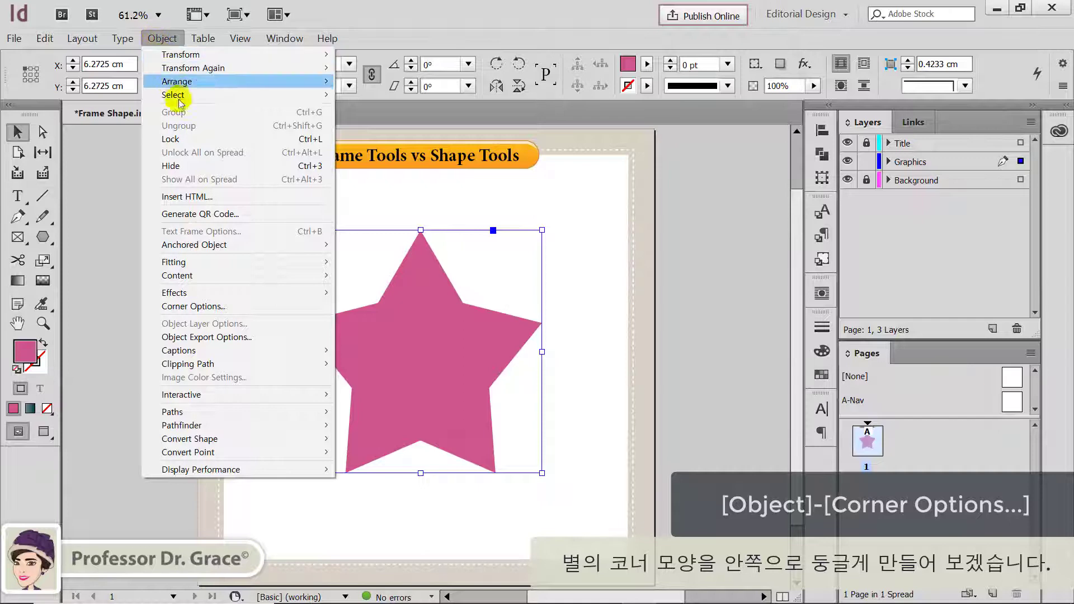
click(223, 307)
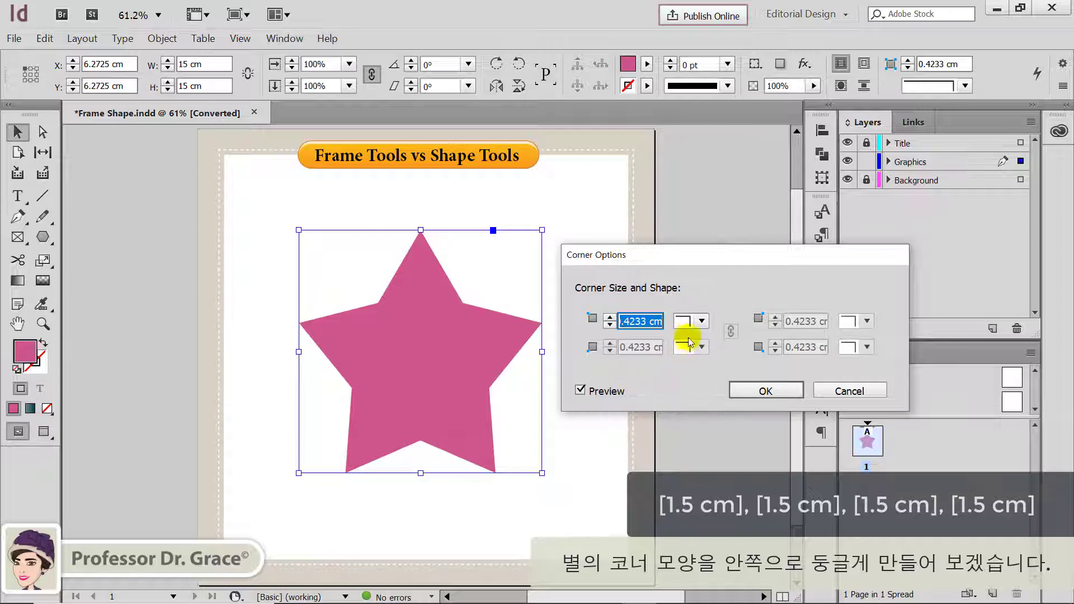
click(701, 321)
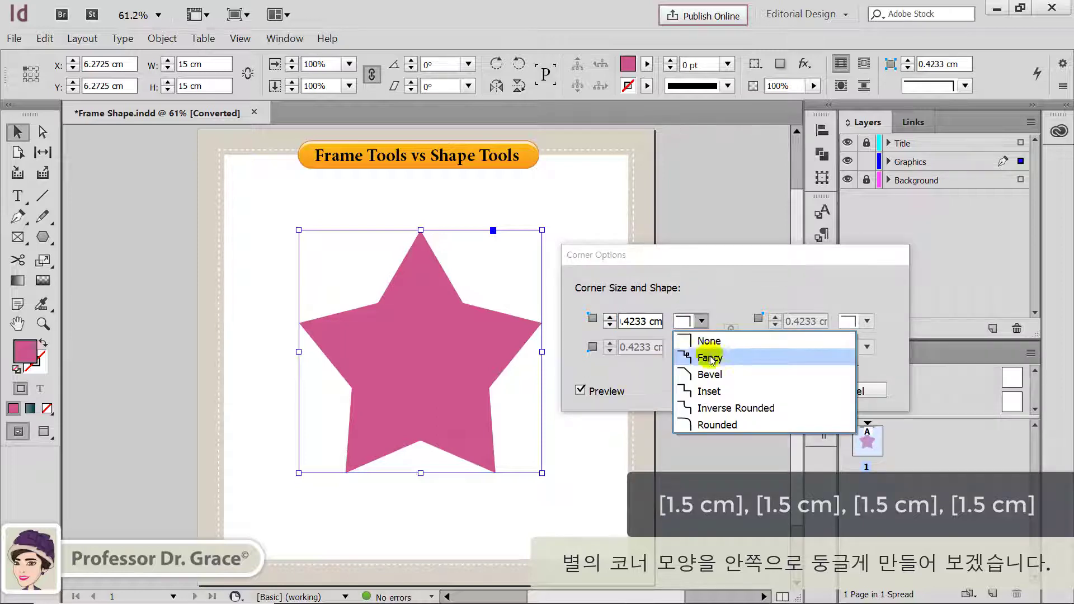
click(709, 408)
click(639, 322)
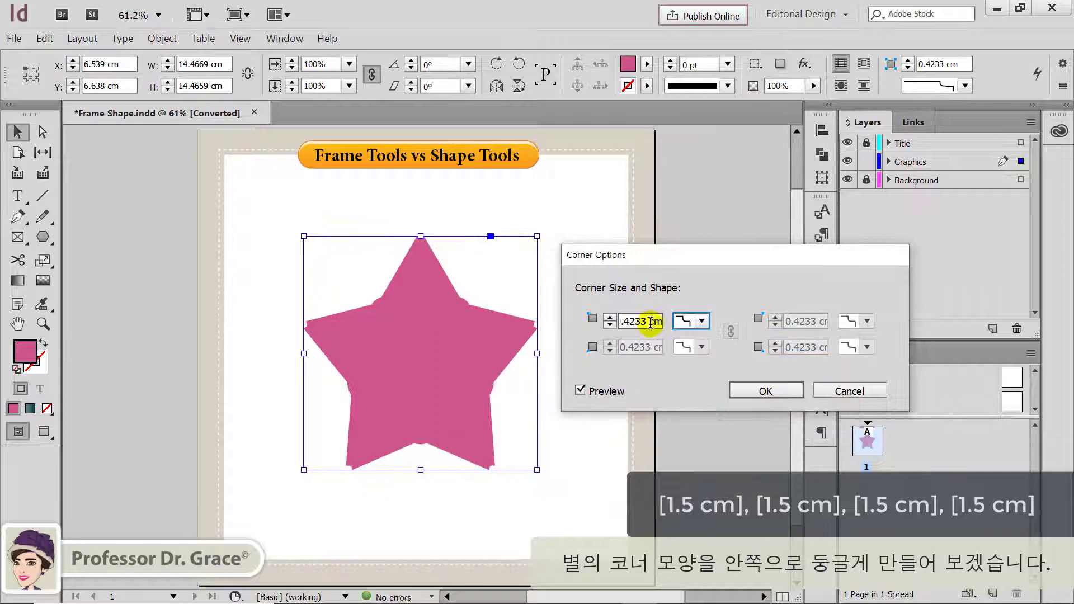
double_click(639, 322)
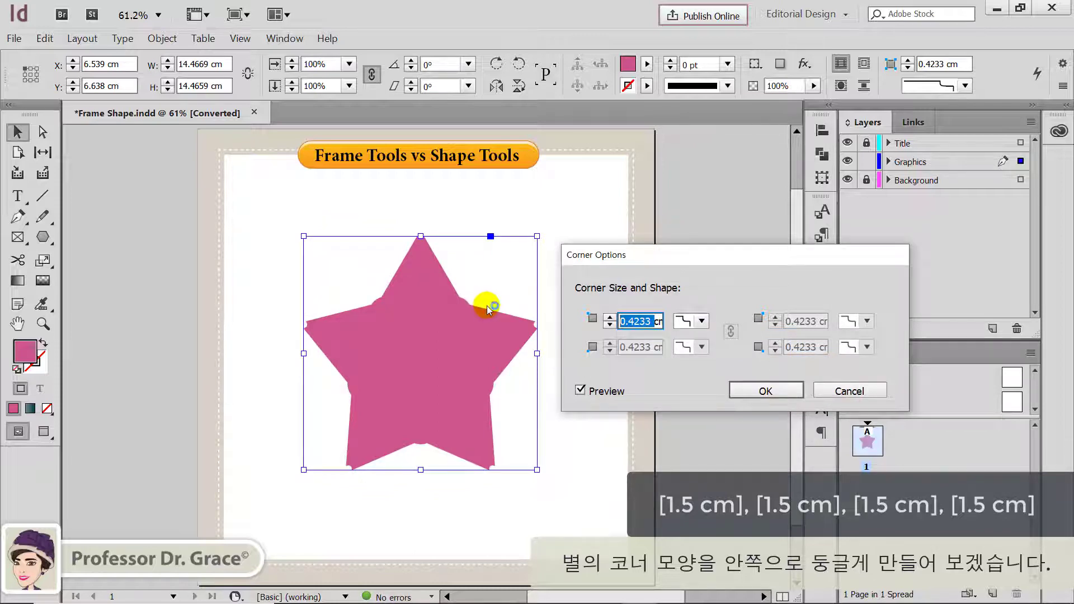
text(1.5cm)
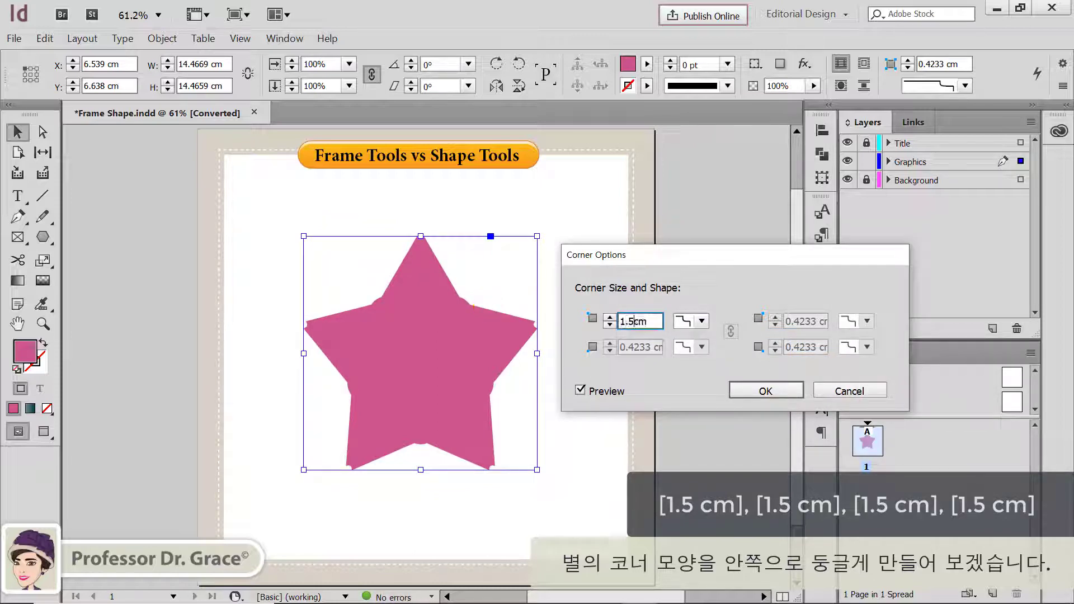
click(603, 391)
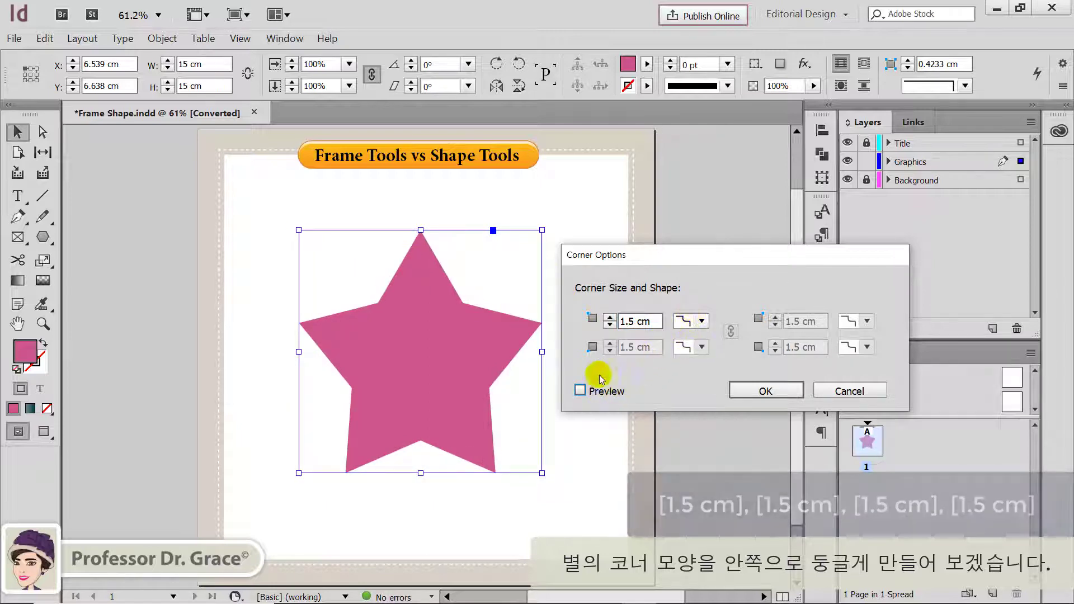
click(580, 391)
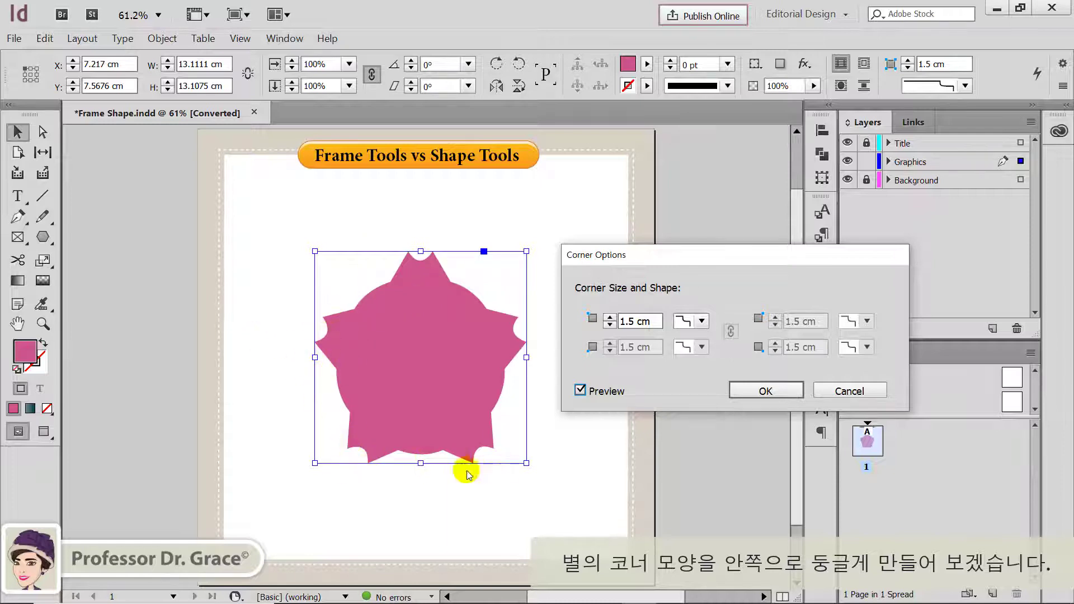
click(784, 390)
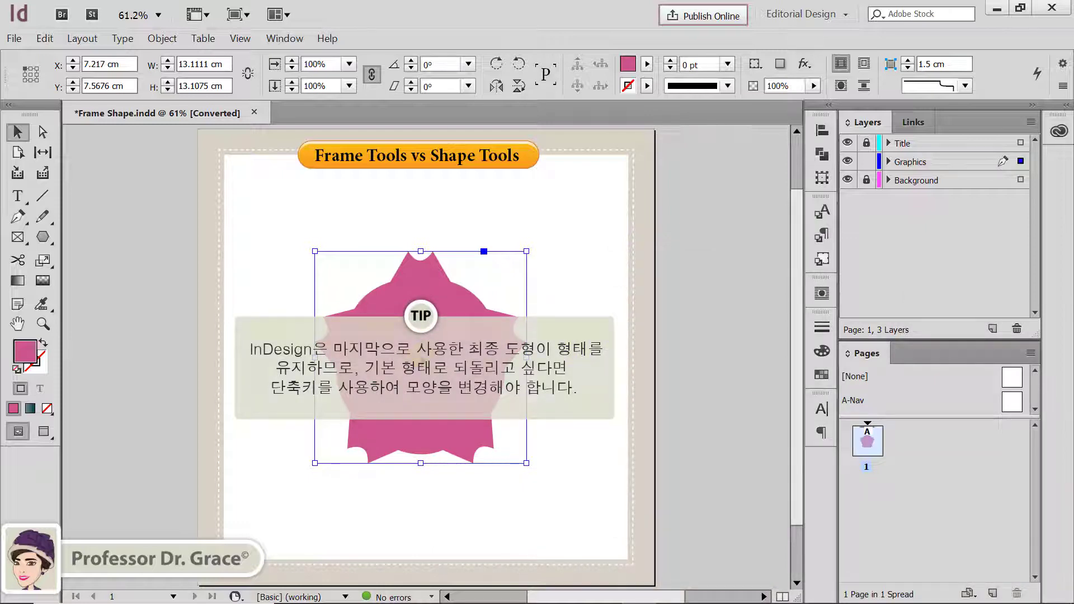
click(482, 285)
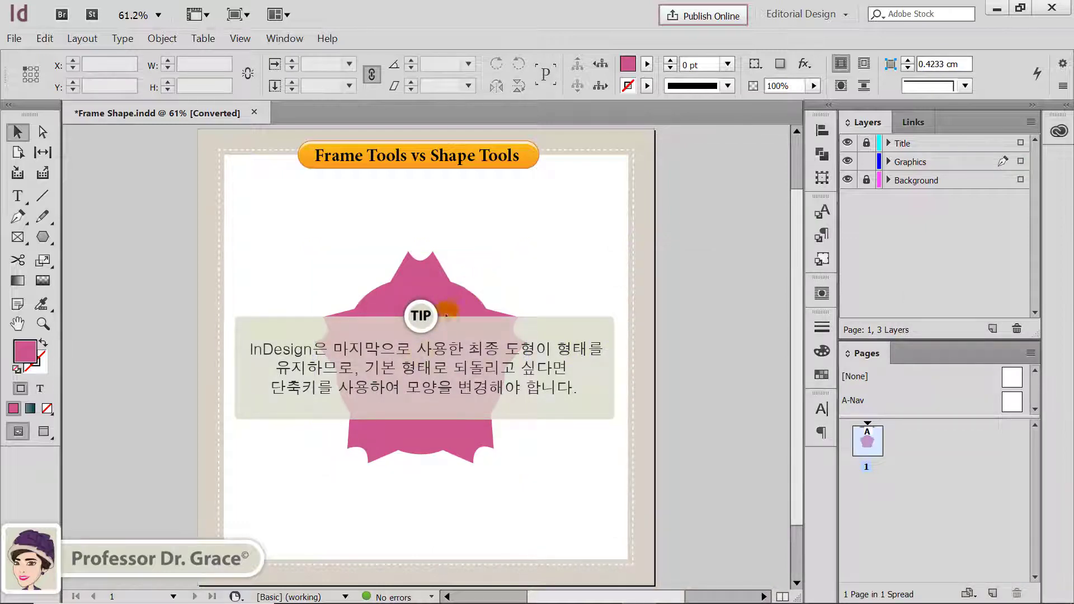